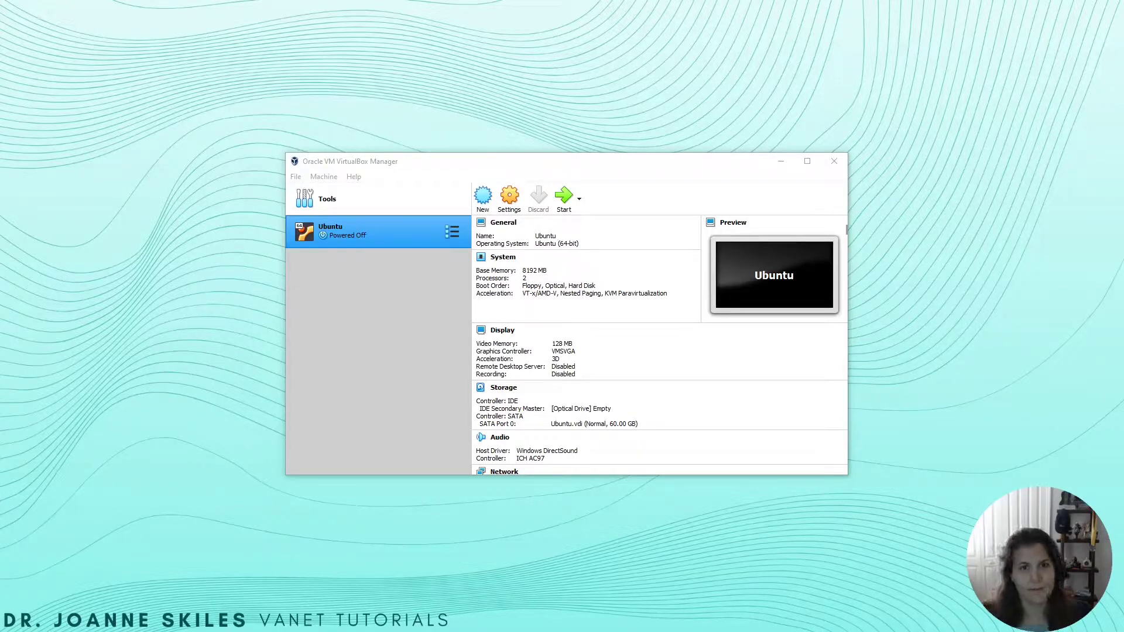
Step: Start the Ubuntu virtual machine and dismiss its keyboard capture and mouse pointer integration notices
click(355, 169)
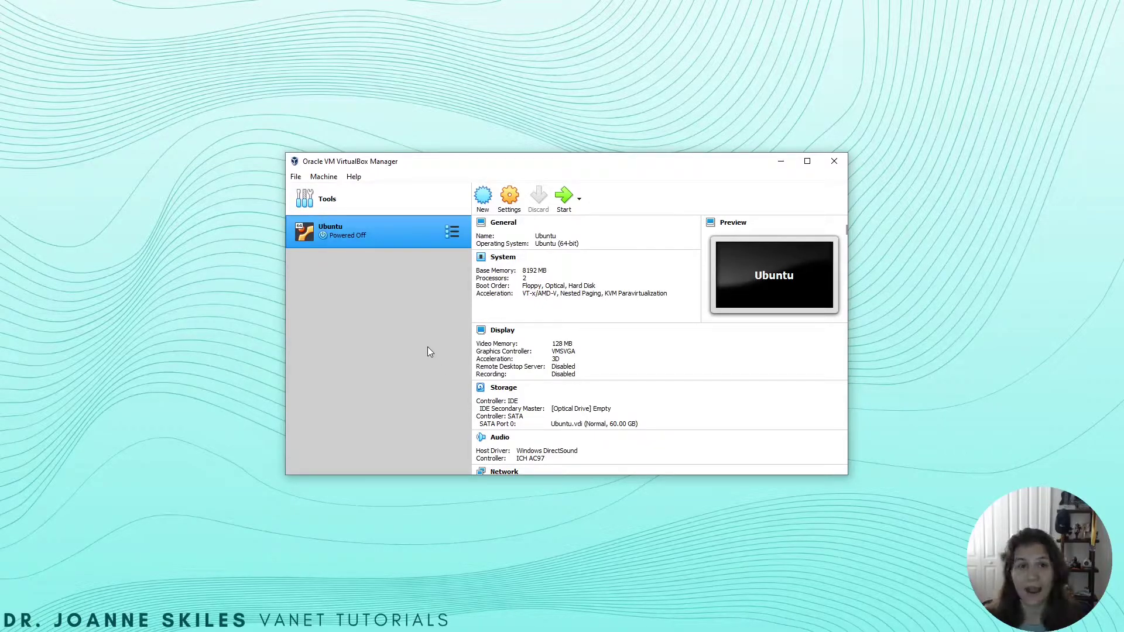
click(564, 198)
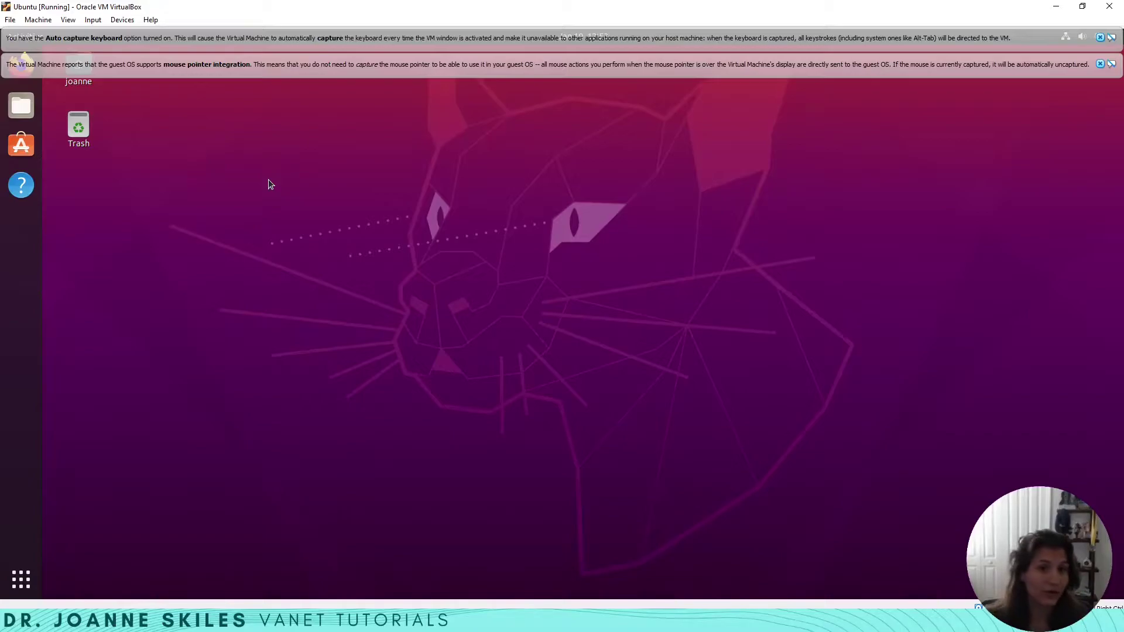
click(1100, 38)
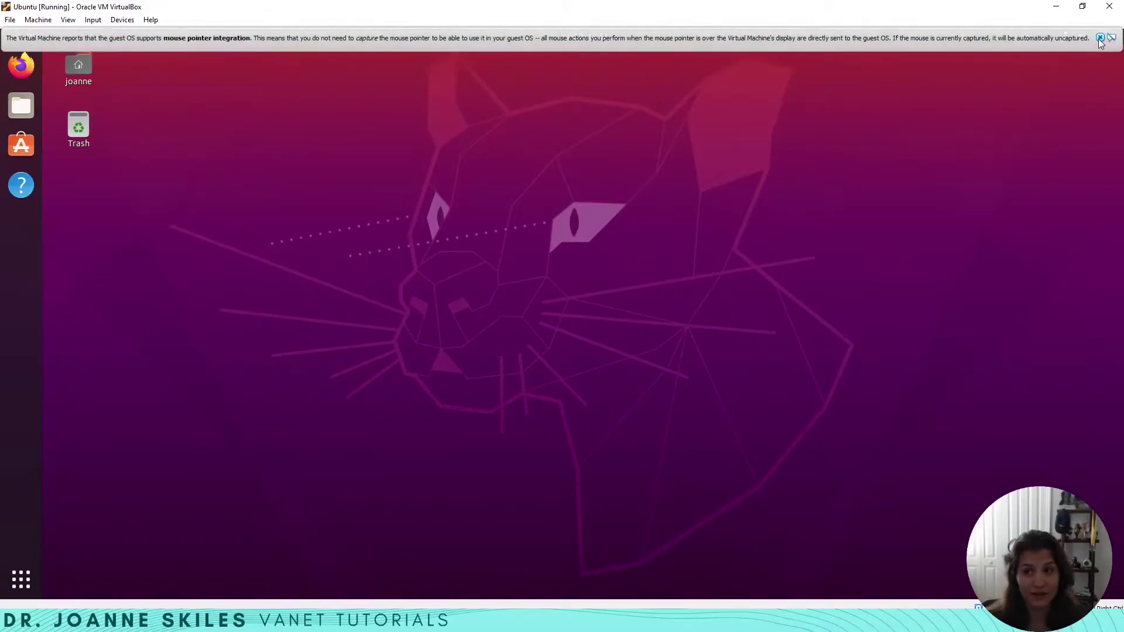
click(1100, 38)
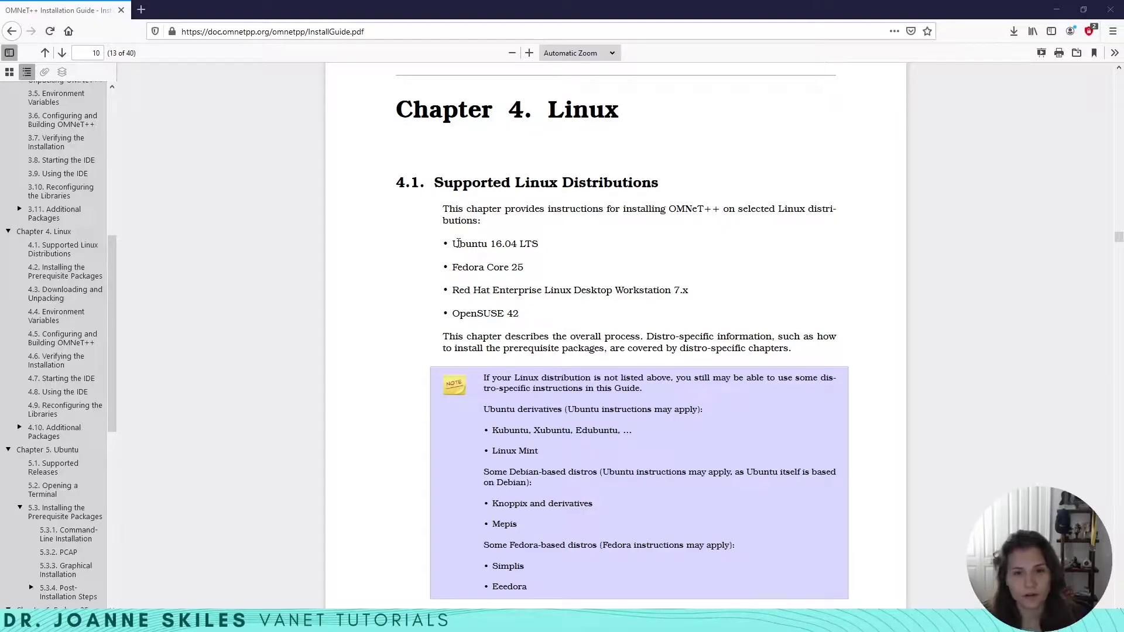
Step: Review the OMNeT++ Installation Guide's Linux chapter from supported distributions through the prerequisite packages to downloading and unpacking
drag(449, 243, 541, 246)
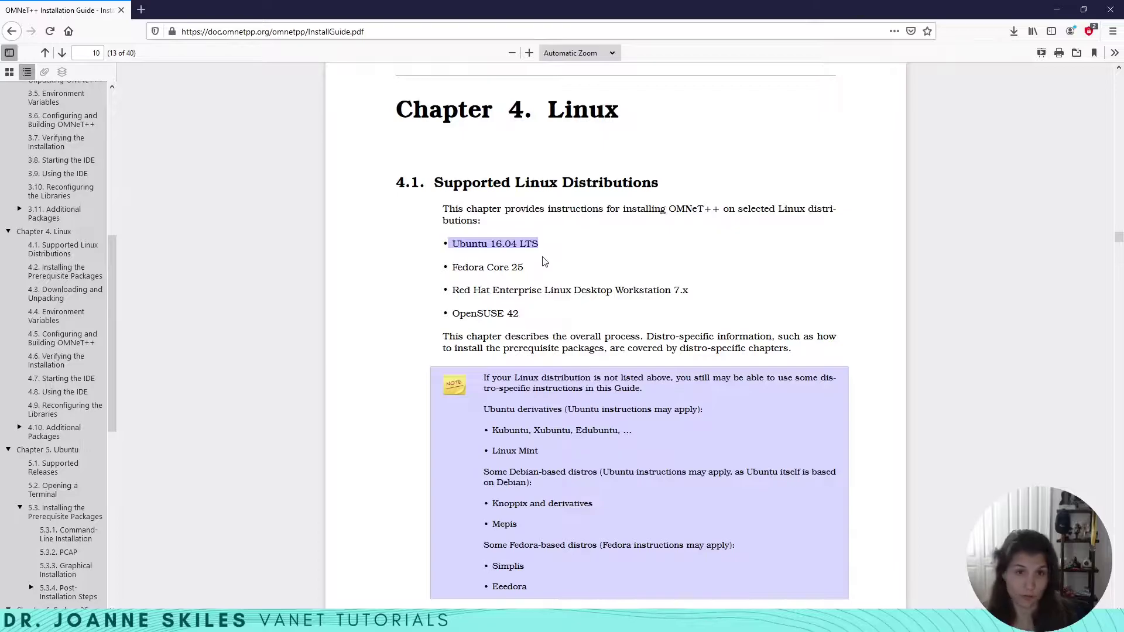
click(556, 231)
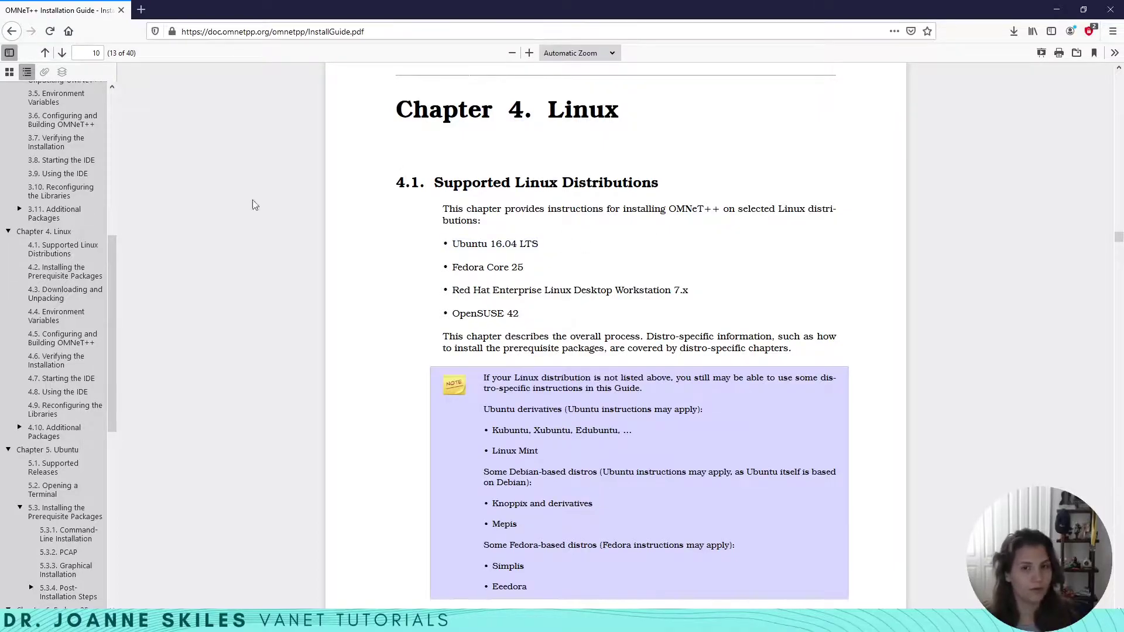
scroll(596, 288, down, 6)
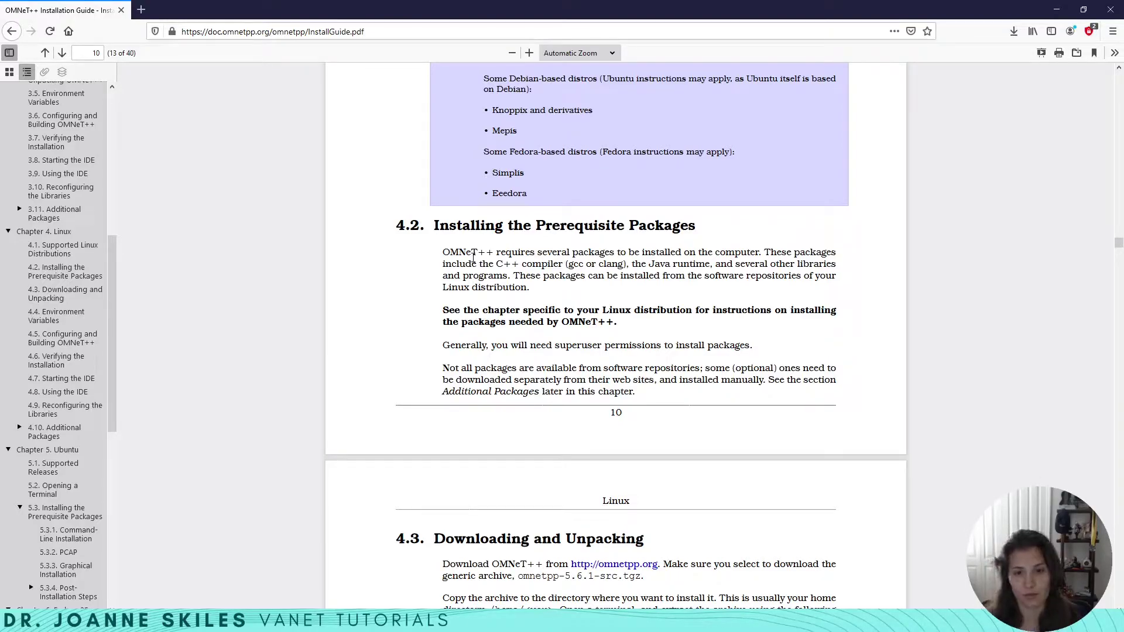
scroll(473, 257, down, 2)
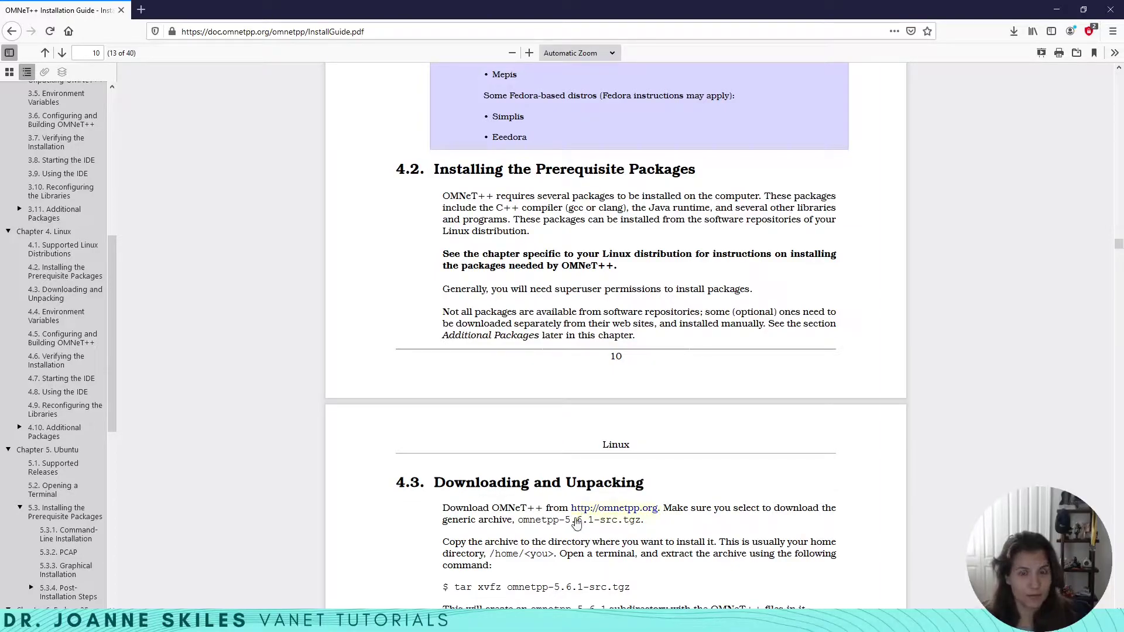
scroll(636, 531, down, 2)
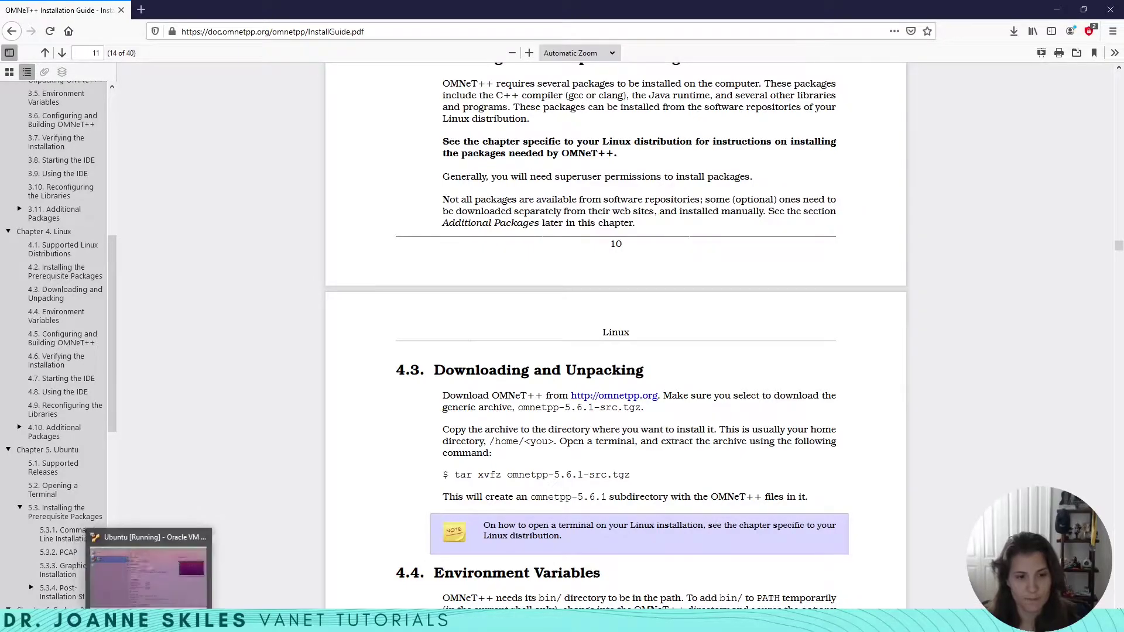
Step: Switch to the Ubuntu virtual machine and download the OMNeT++ 5.6.2 Linux archive, saving the file instead of opening it
click(144, 562)
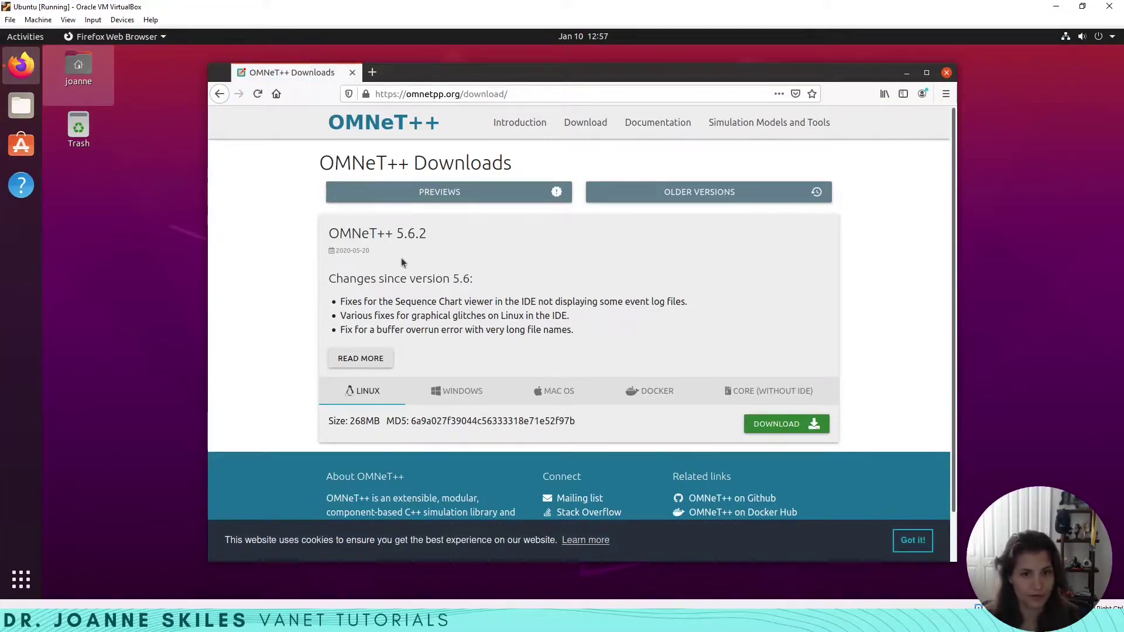
click(785, 423)
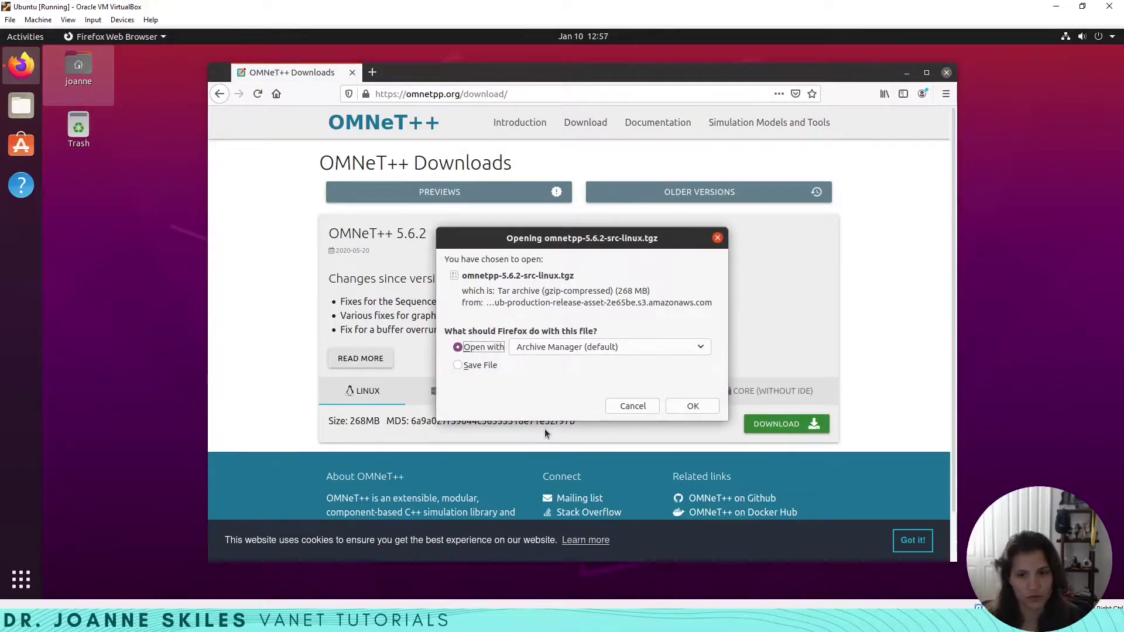
click(480, 365)
click(693, 405)
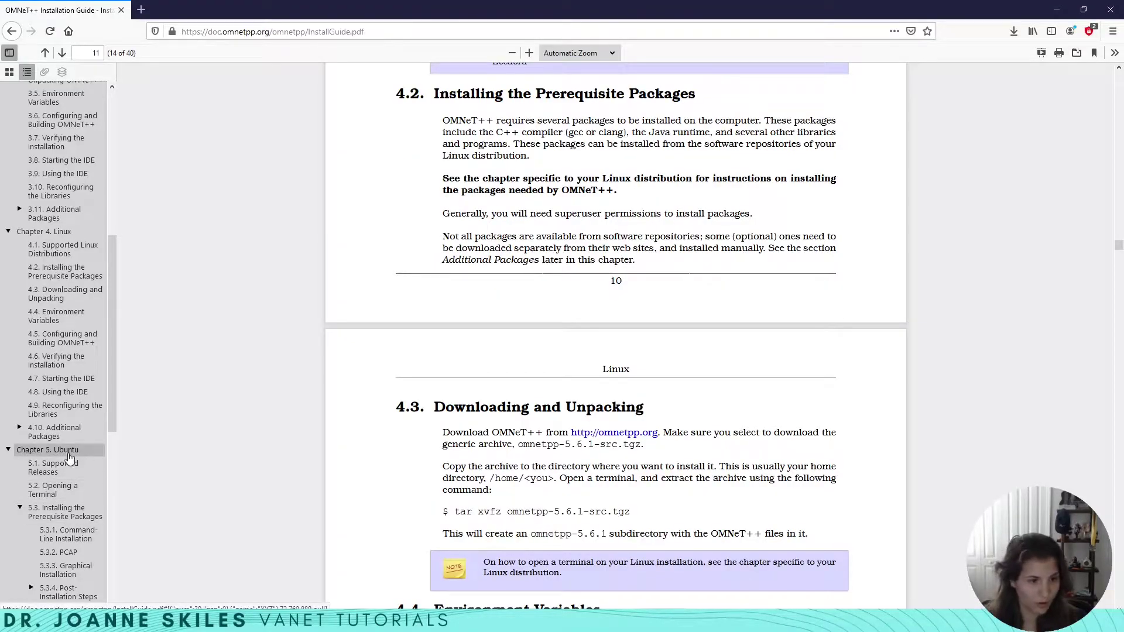
Step: Look up the command-line installation in section 5.3 of the guide and enter sudo apt-get update in a new Ubuntu terminal
click(61, 518)
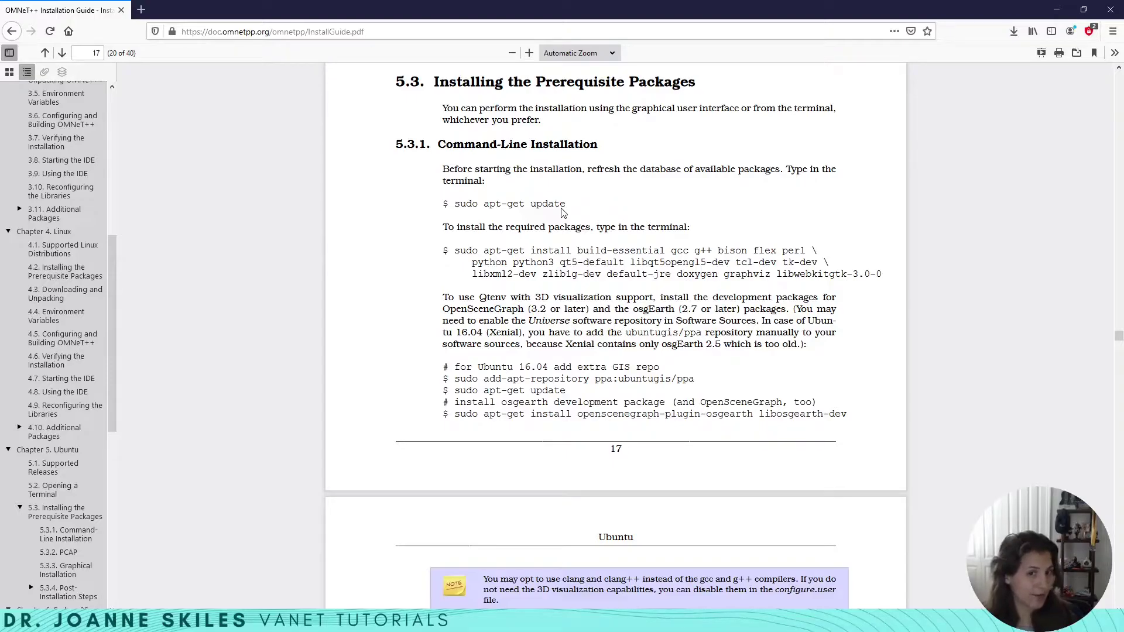
drag(455, 203, 566, 203)
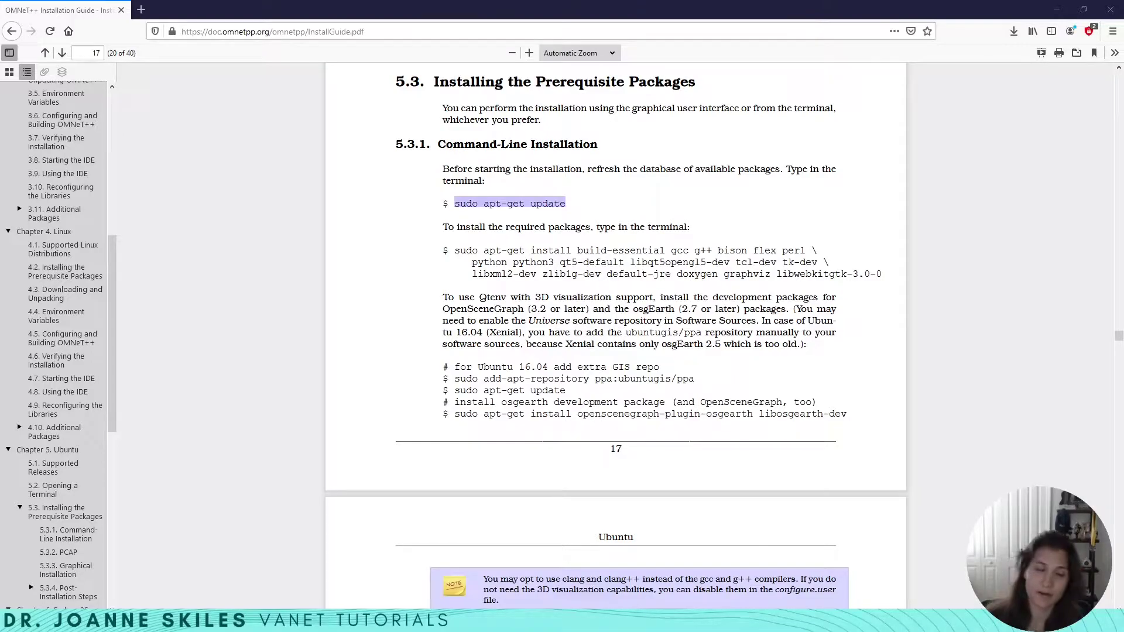
key(alt+Tab)
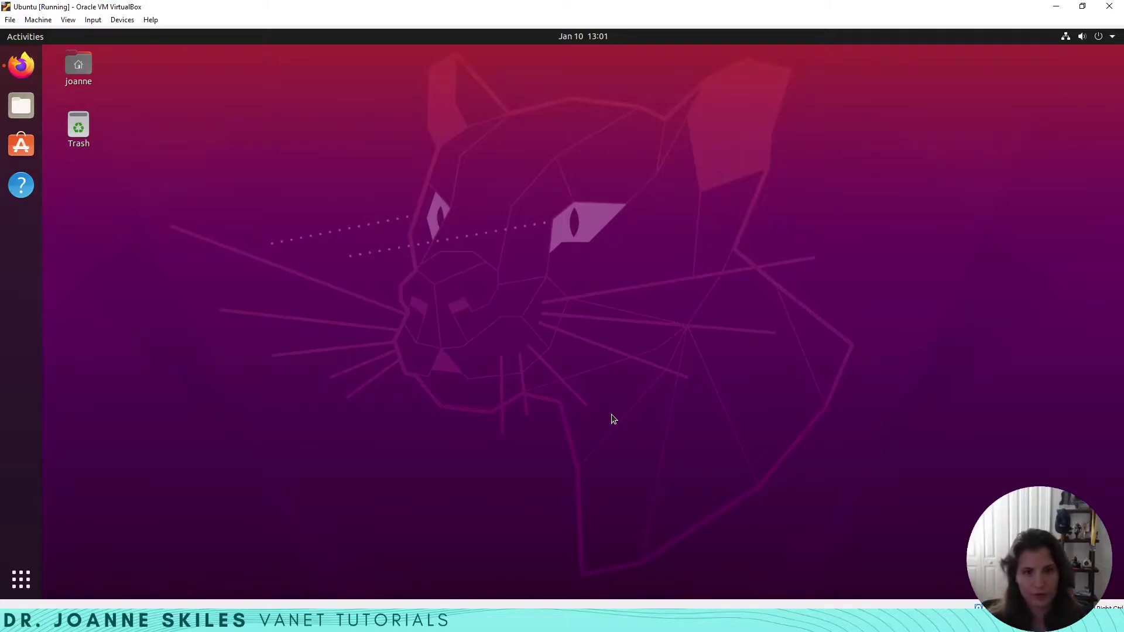
key(ctrl+alt+t)
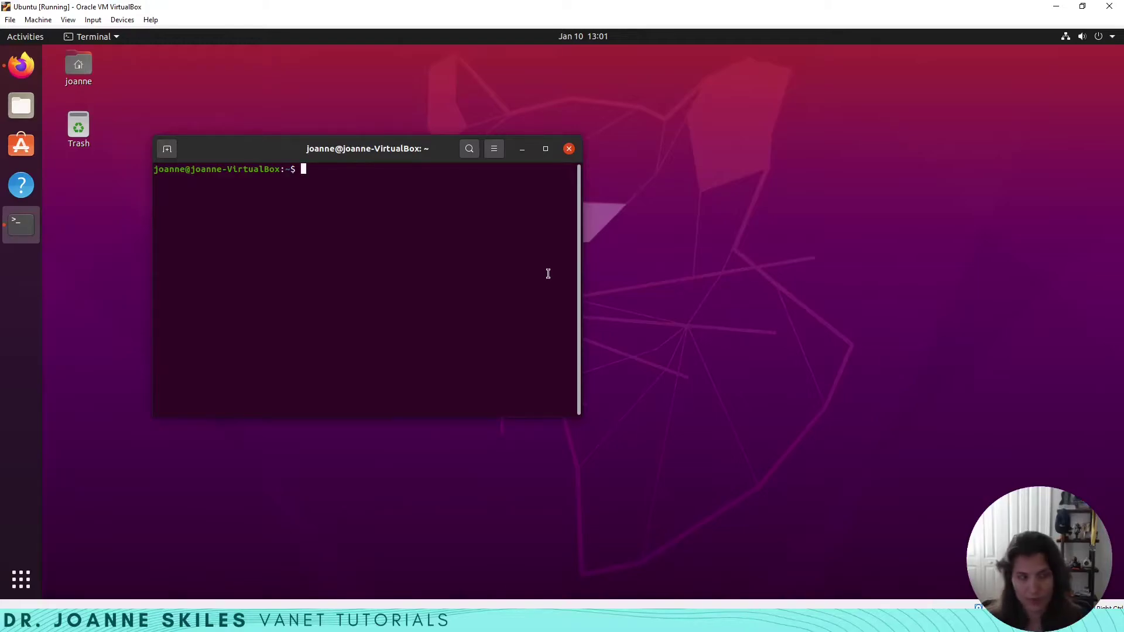
text(sudo)
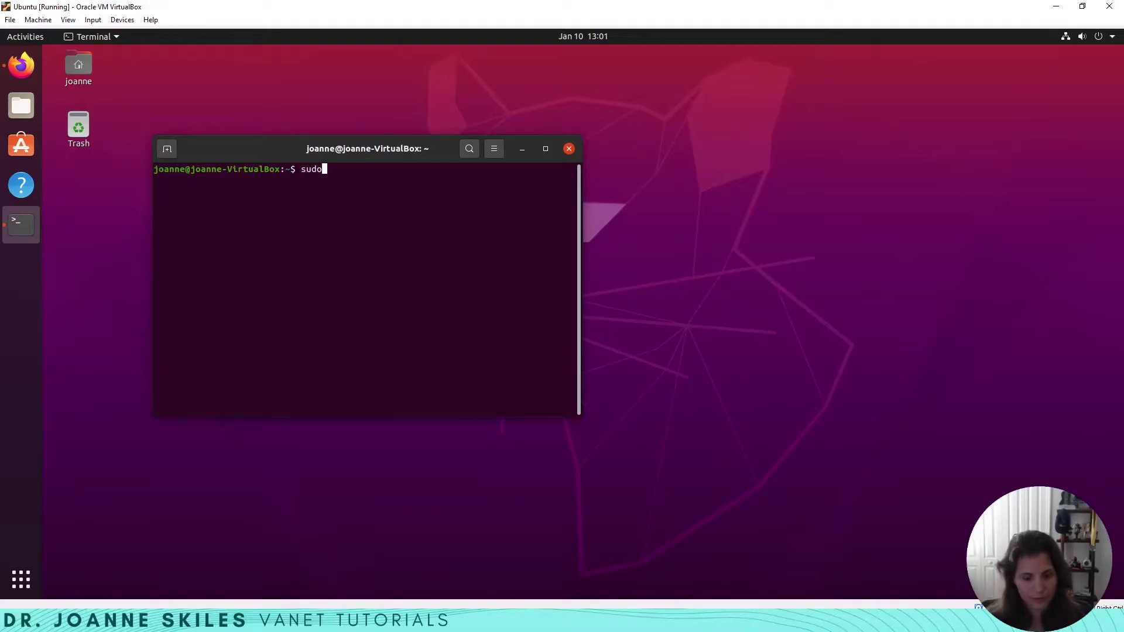
text( apt-)
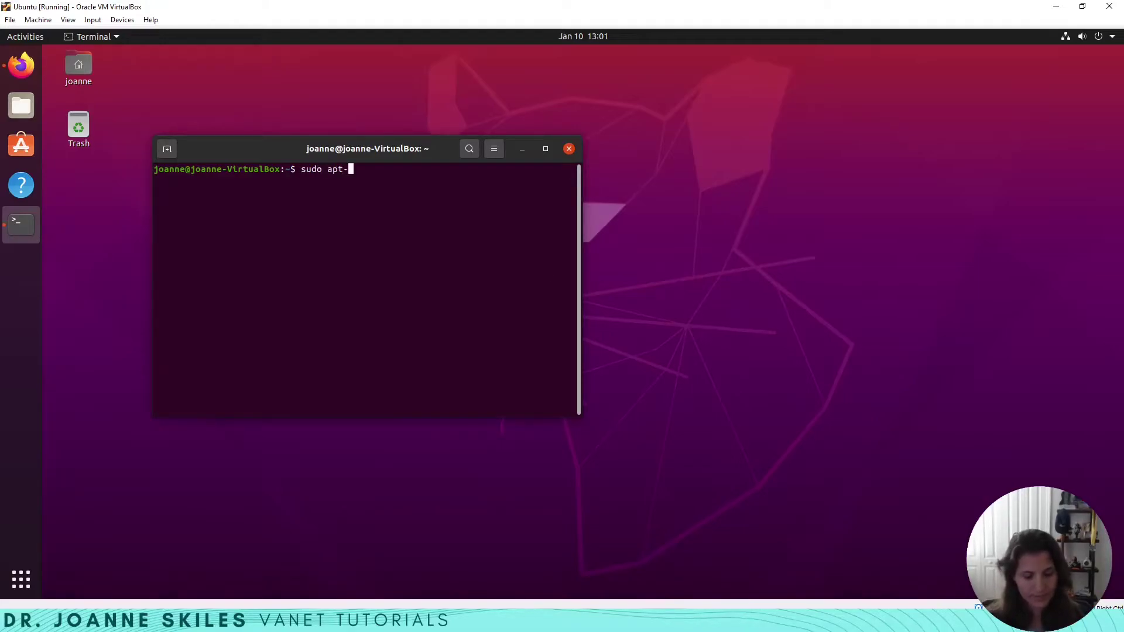
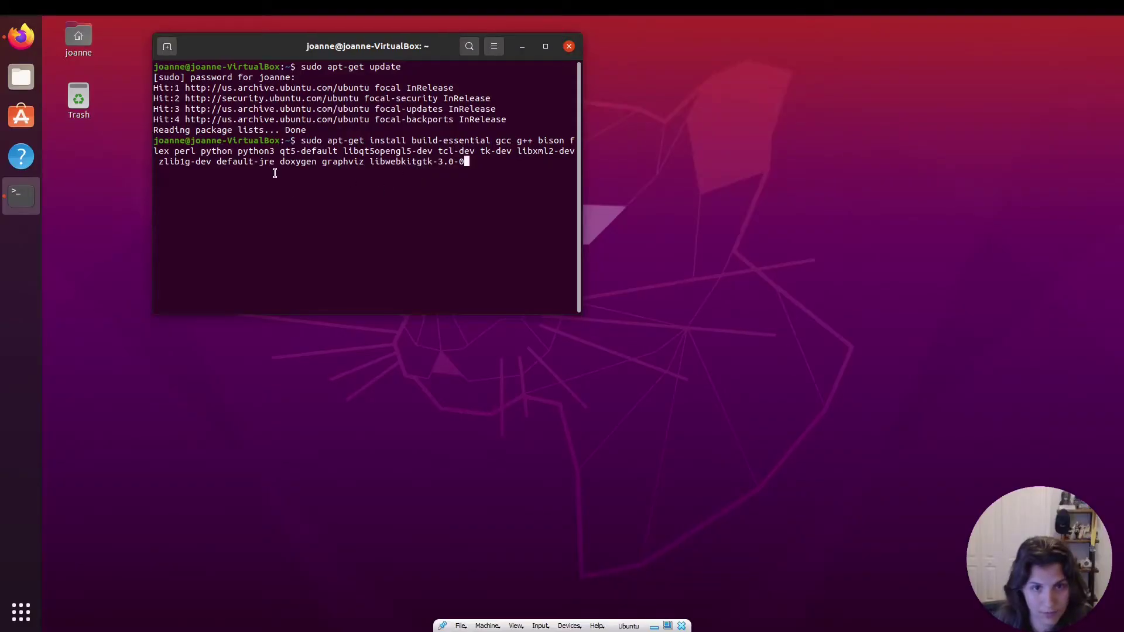
Step: Try the prerequisite package installation with apt-get, and rerun it with libwebkitgtk-3.0-0 removed from the command
key(Return)
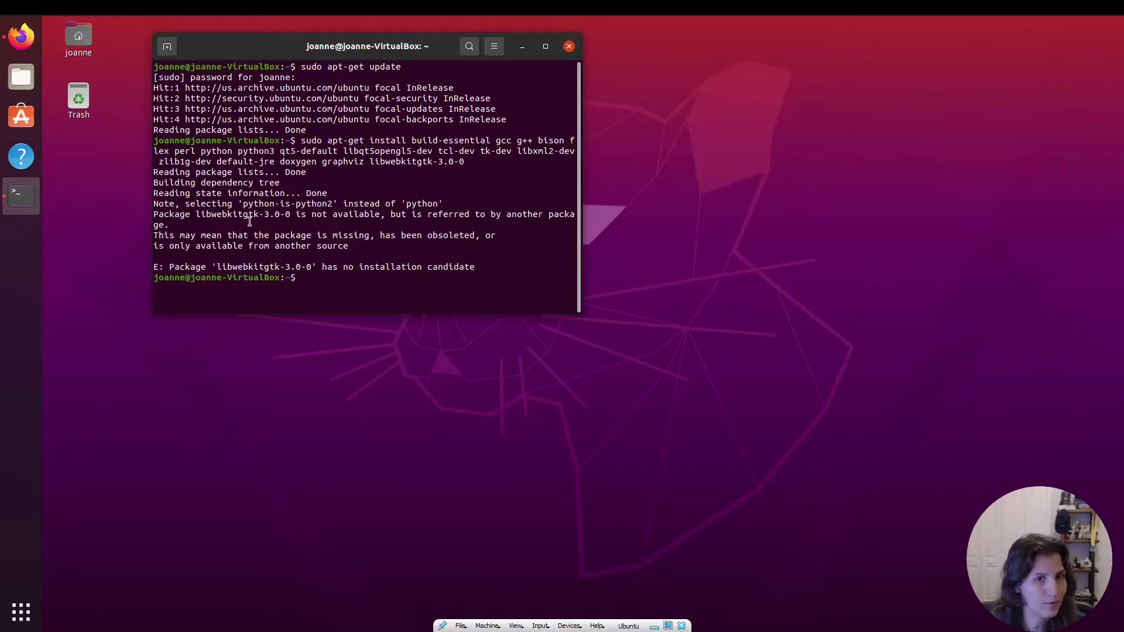
right_click(335, 275)
click(364, 311)
key(BackSpace)
key(BackSpace)
key(BackSpace)
key(BackSpace)
key(BackSpace)
key(BackSpace)
key(BackSpace)
key(BackSpace)
key(BackSpace)
key(BackSpace)
key(BackSpace)
key(BackSpace)
key(BackSpace)
key(BackSpace)
key(BackSpace)
key(BackSpace)
key(BackSpace)
key(BackSpace)
key(Return)
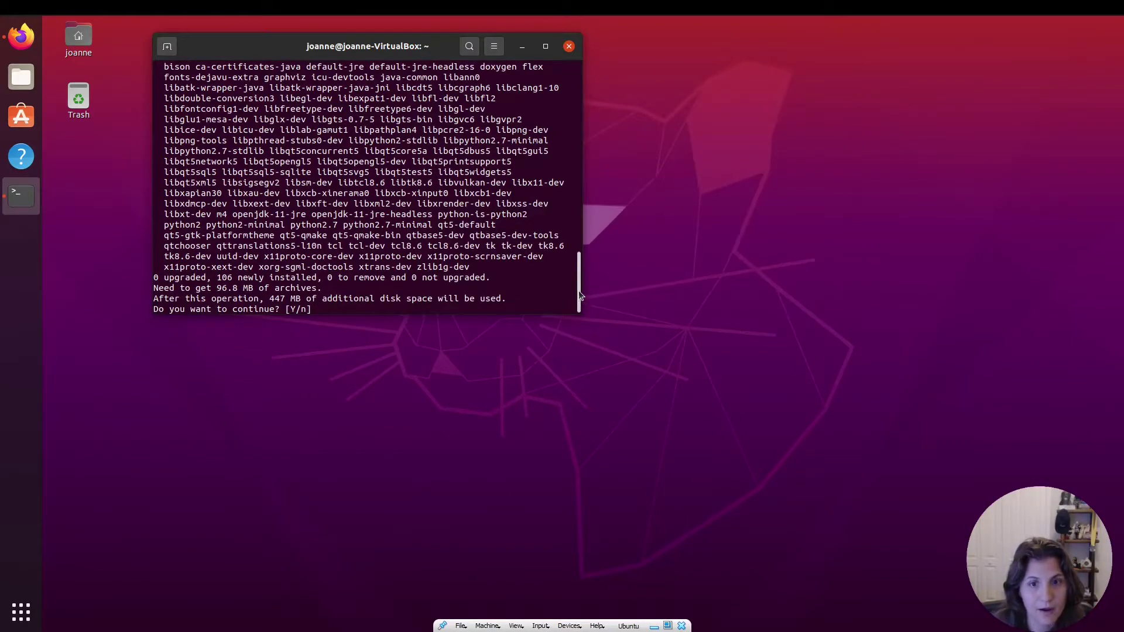
Step: Review the list of packages apt-get will install and approve the installation with Y
drag(580, 295, 593, 180)
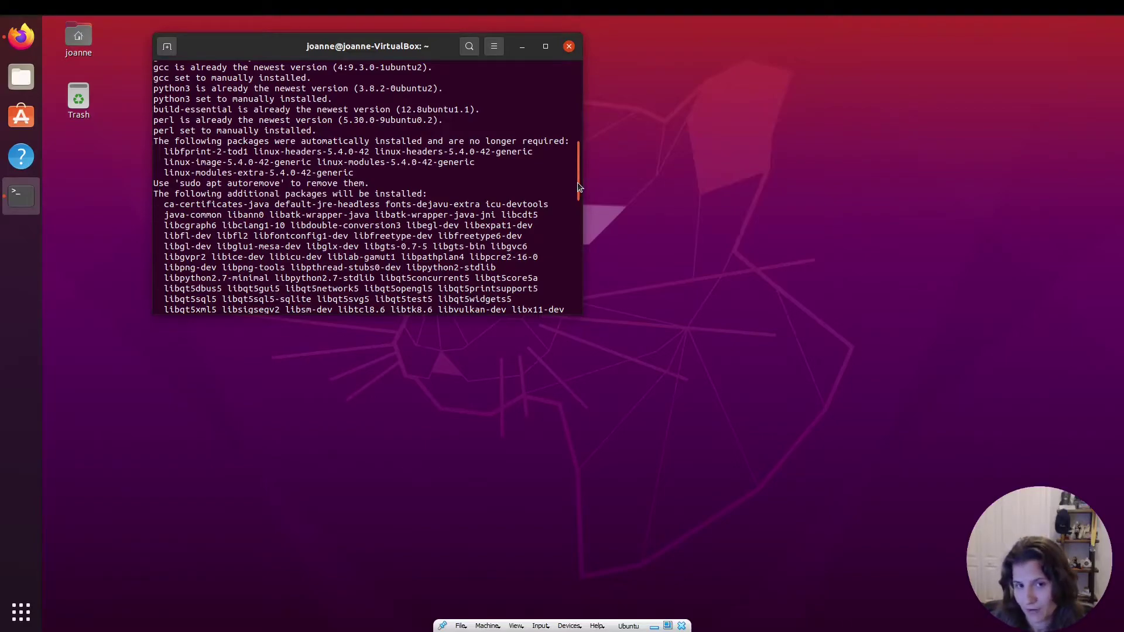
scroll(577, 186, down, 3)
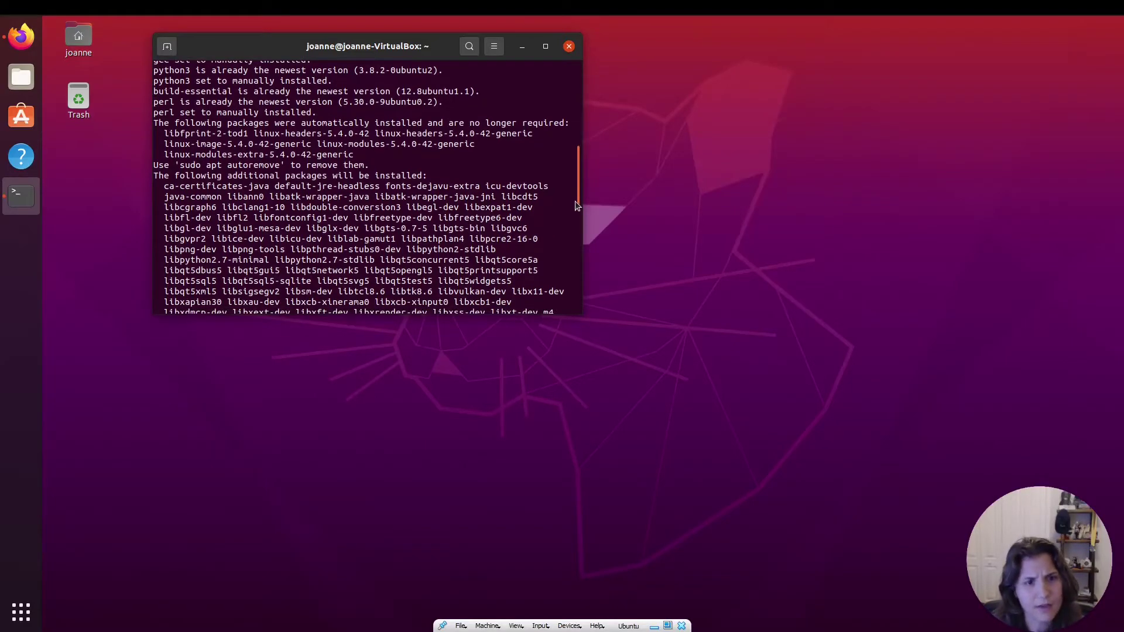
scroll(571, 261, down, 5)
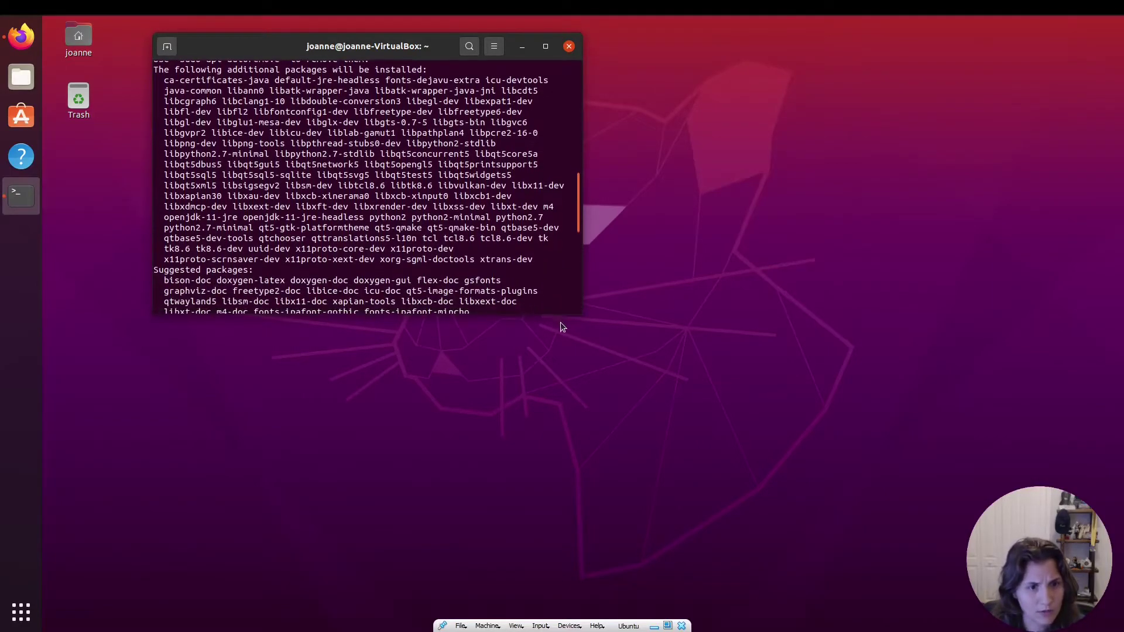
scroll(570, 234, down, 1)
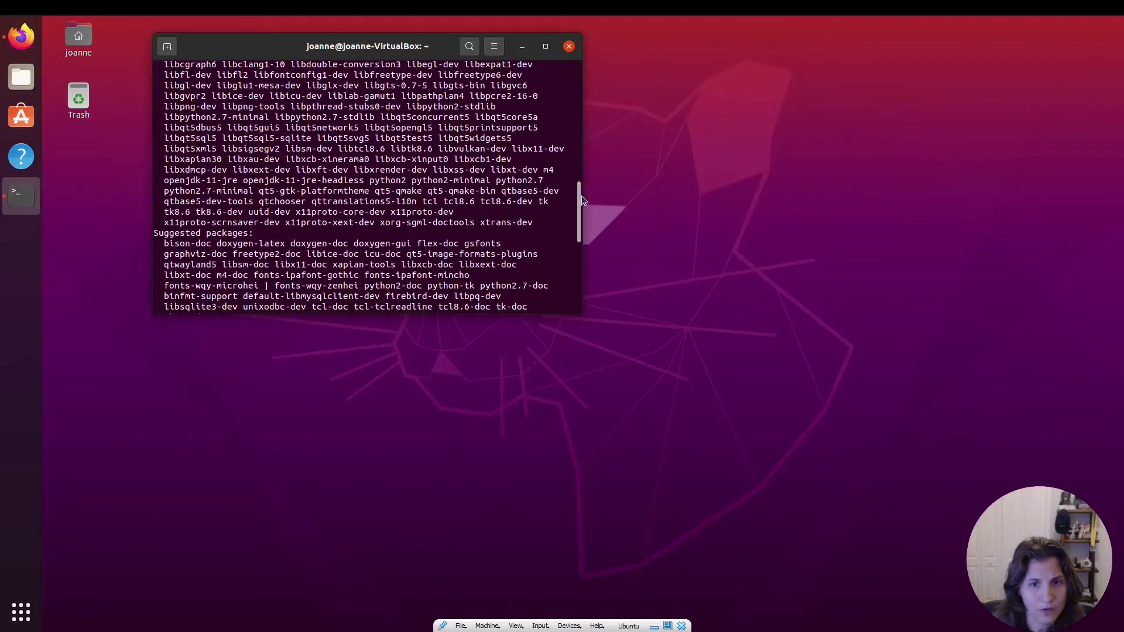
drag(581, 205, 577, 284)
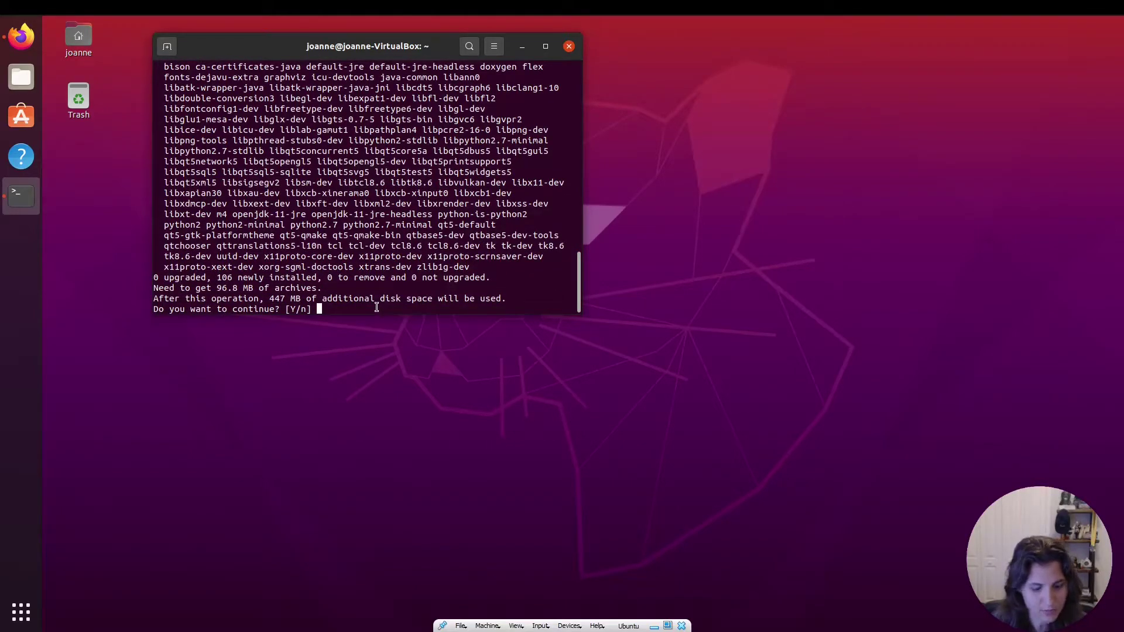
text(Y)
key(Return)
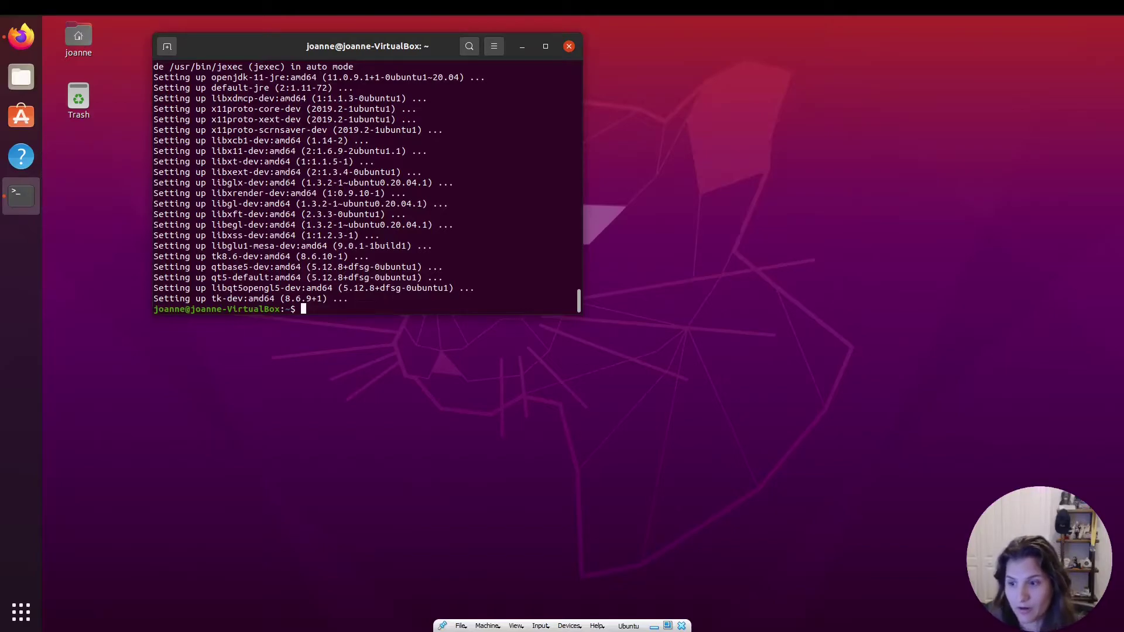
Step: Open /etc/apt/sources.list in nano with superuser rights
text(sudo nano /etc/apt/sources.list)
key(Return)
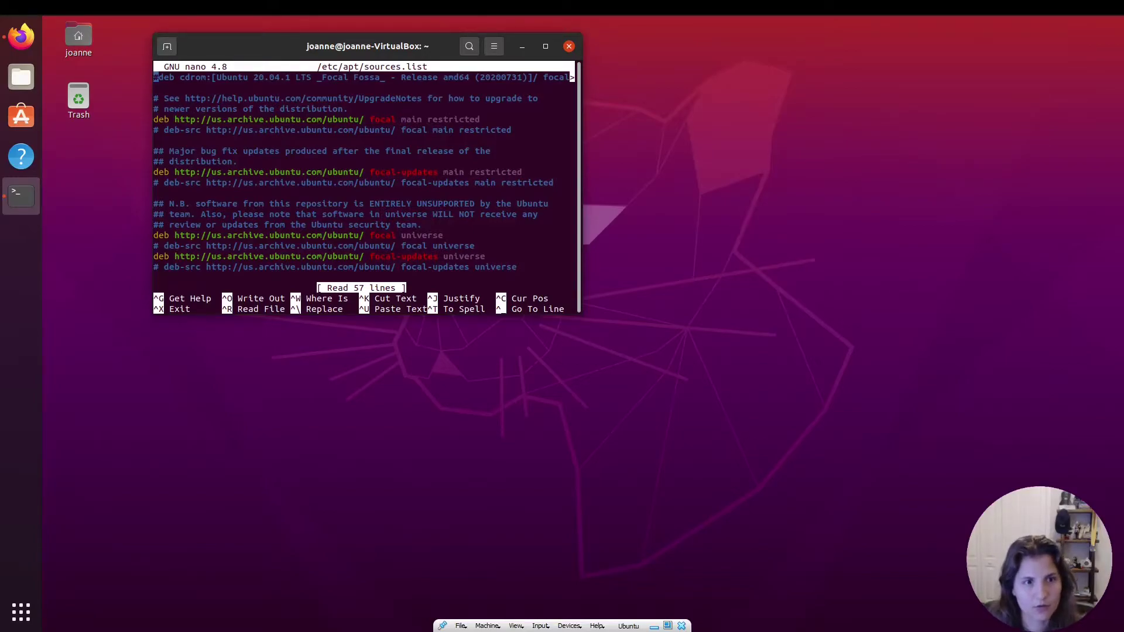
key(Down)
key(Down)
key(Down)
key(Down)
key(Down)
key(Down)
key(Down)
key(Down)
key(Down)
key(Down)
key(Down)
key(Down)
key(Down)
key(Down)
key(Down)
key(Down)
key(Down)
key(Down)
key(Down)
key(Down)
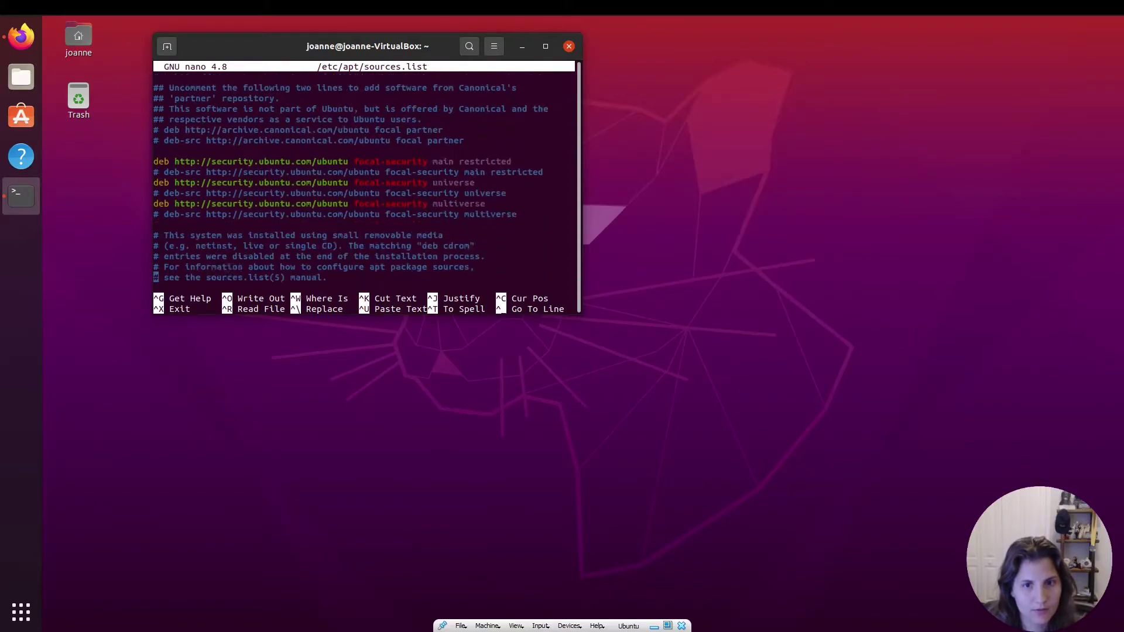
key(Down)
key(Down)
key(Down)
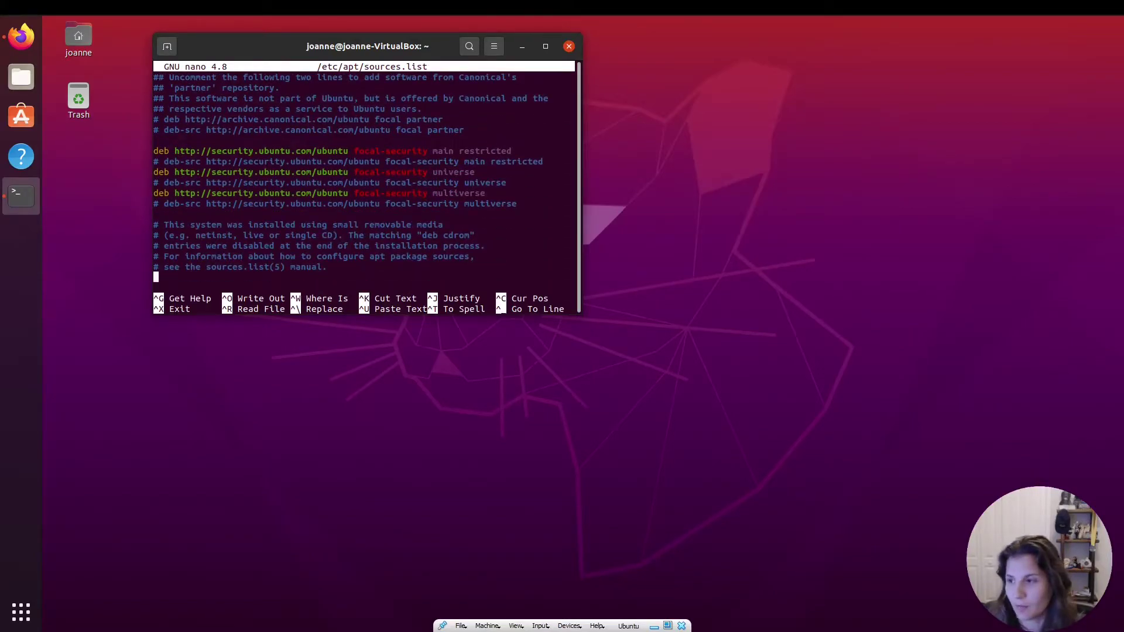
text(de)
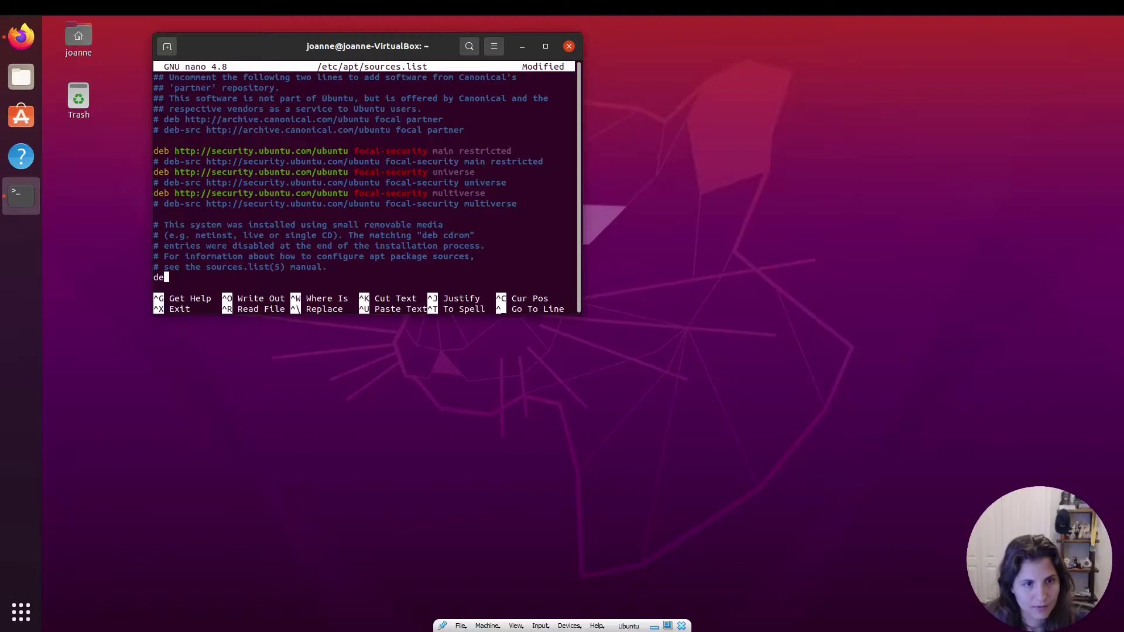
text(b ht)
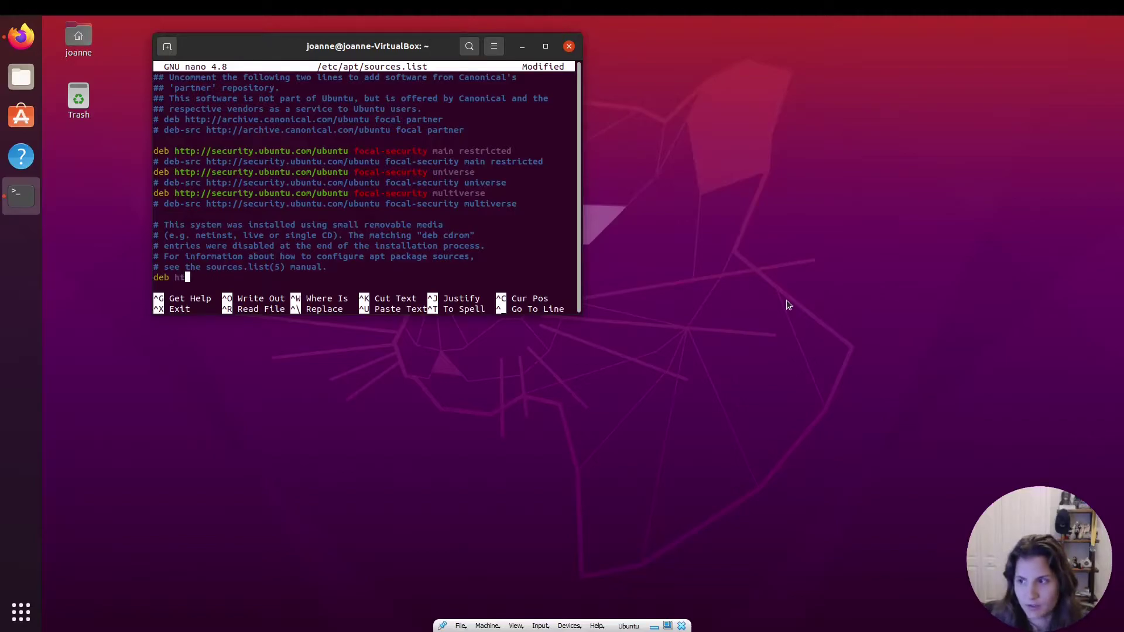
text(tp://)
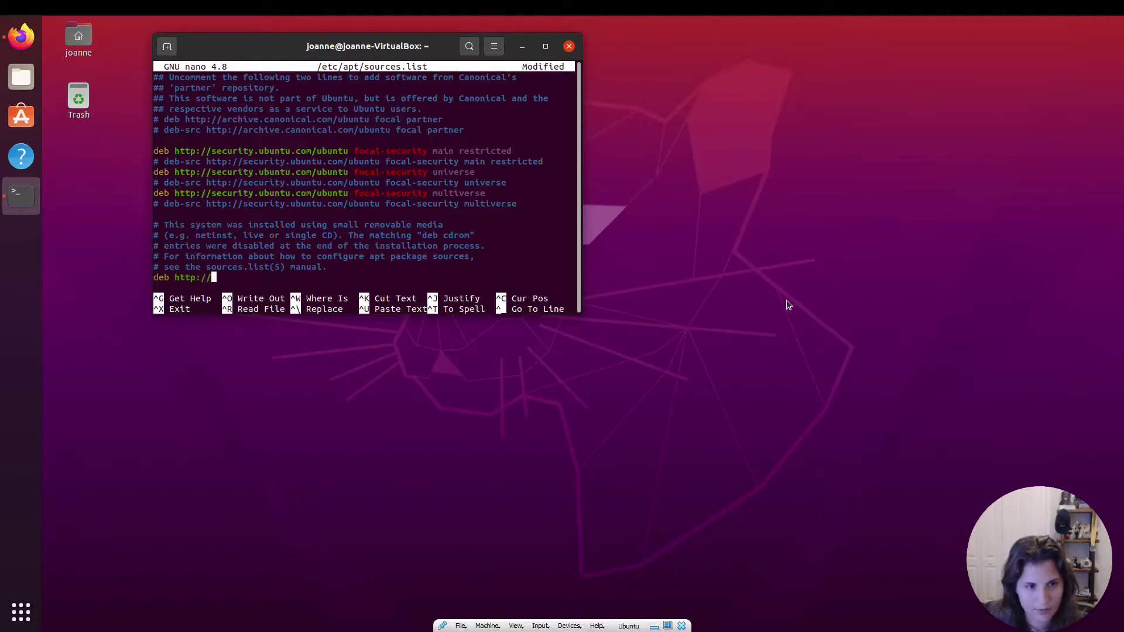
text(cz)
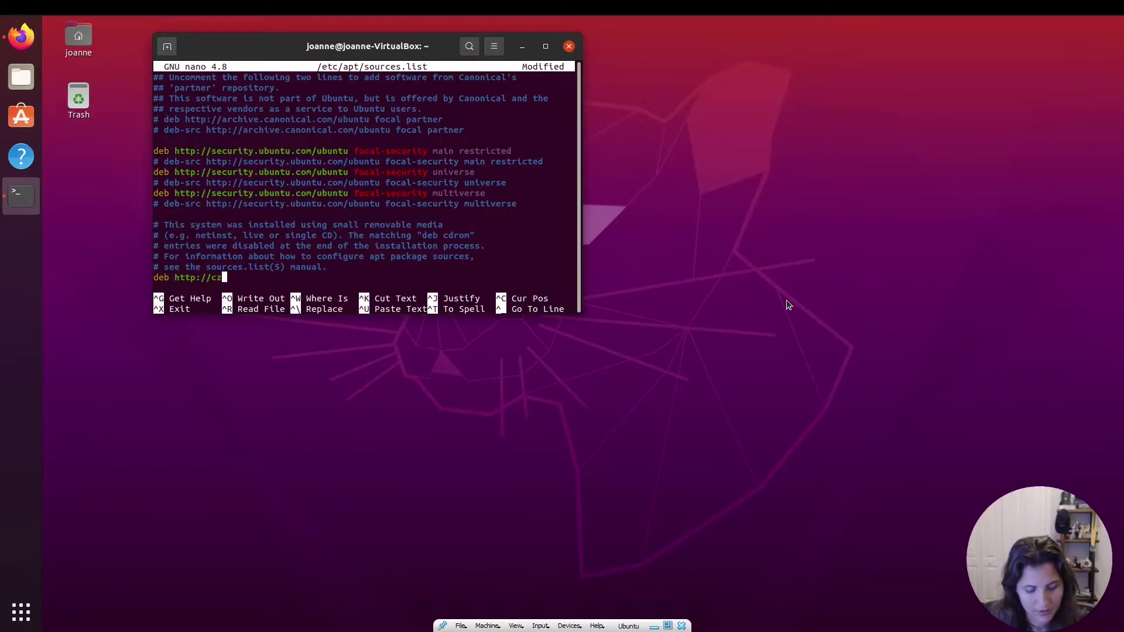
text(.arch)
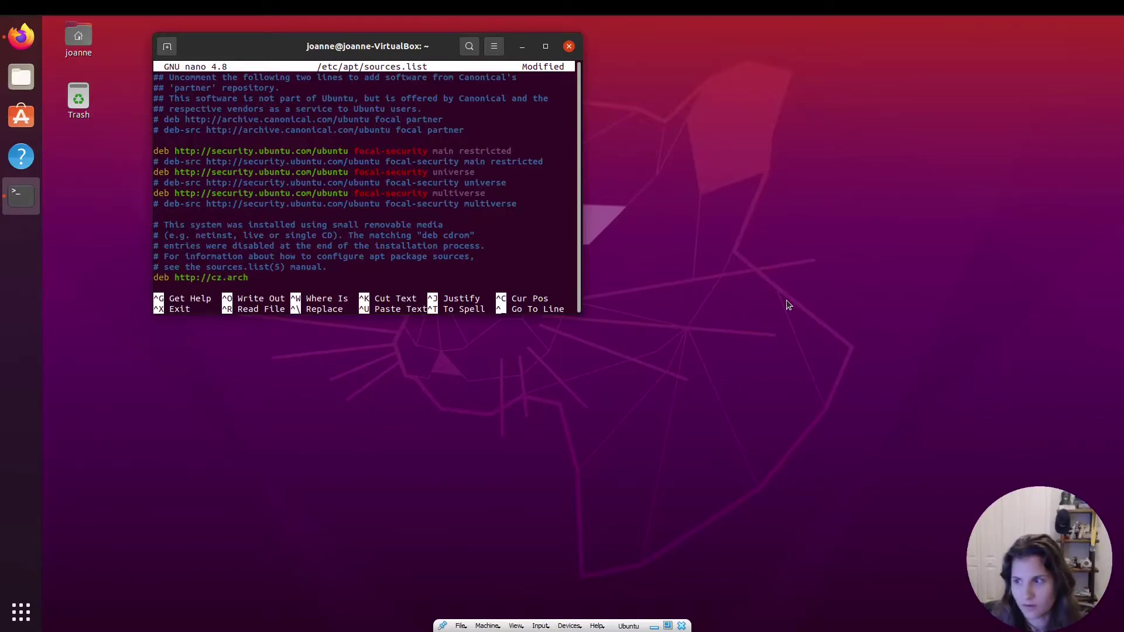
text(ive.)
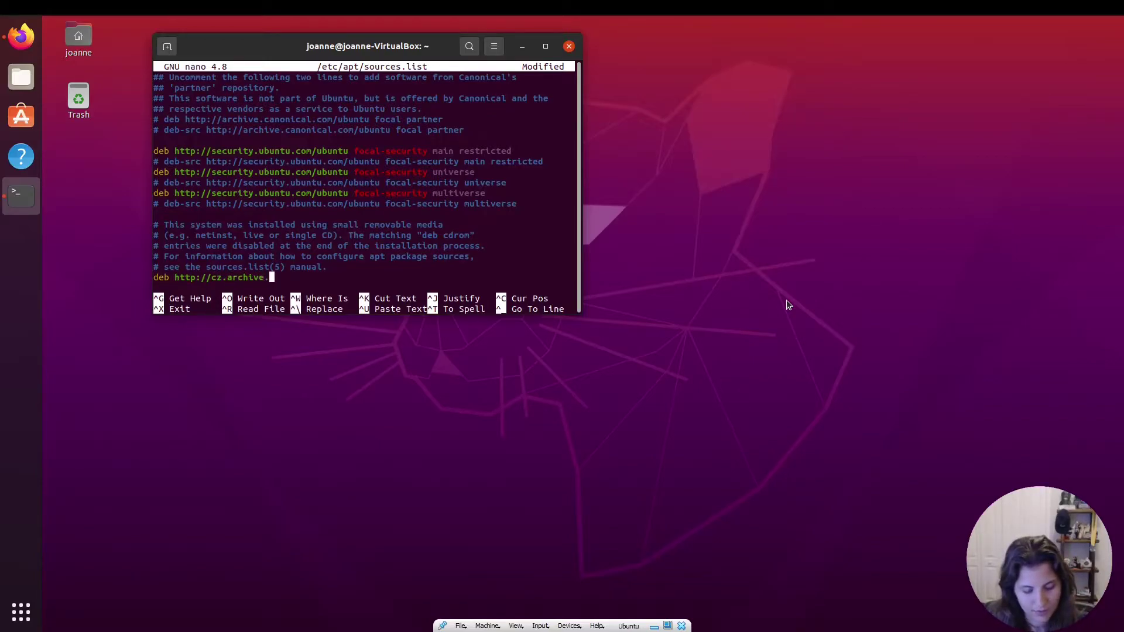
text(ubuntu)
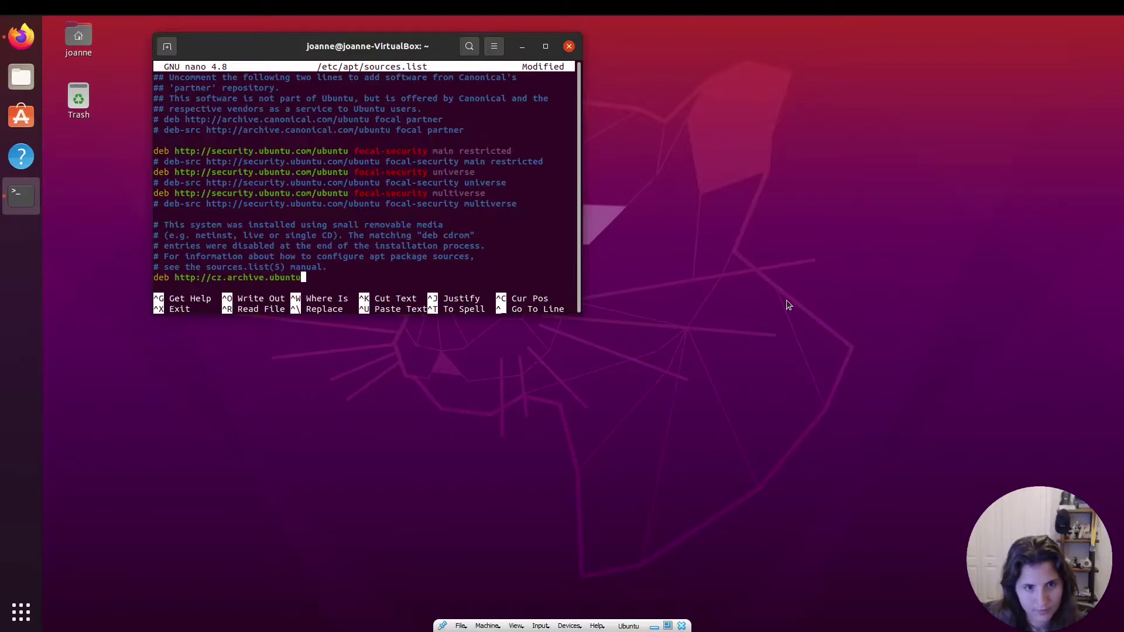
text(.com)
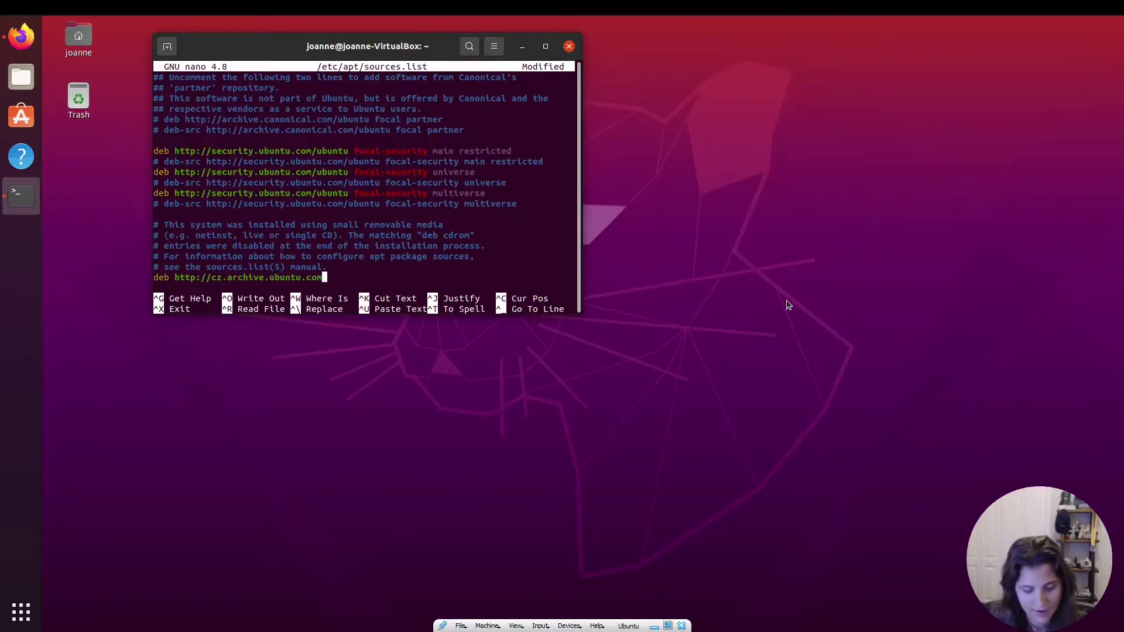
text(/ubun)
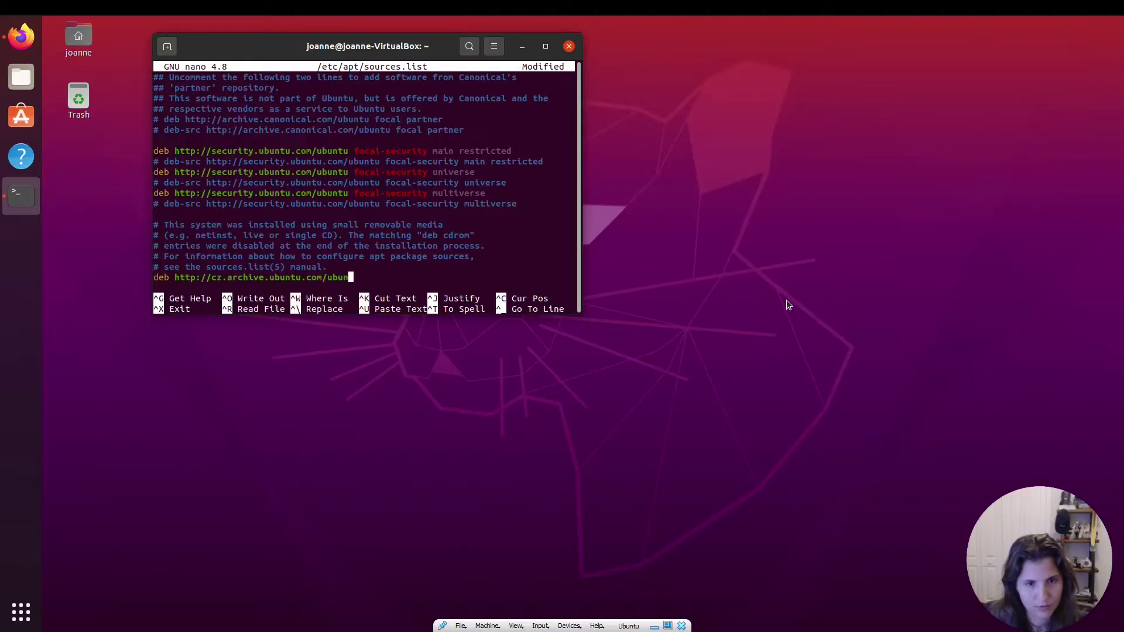
text(tu )
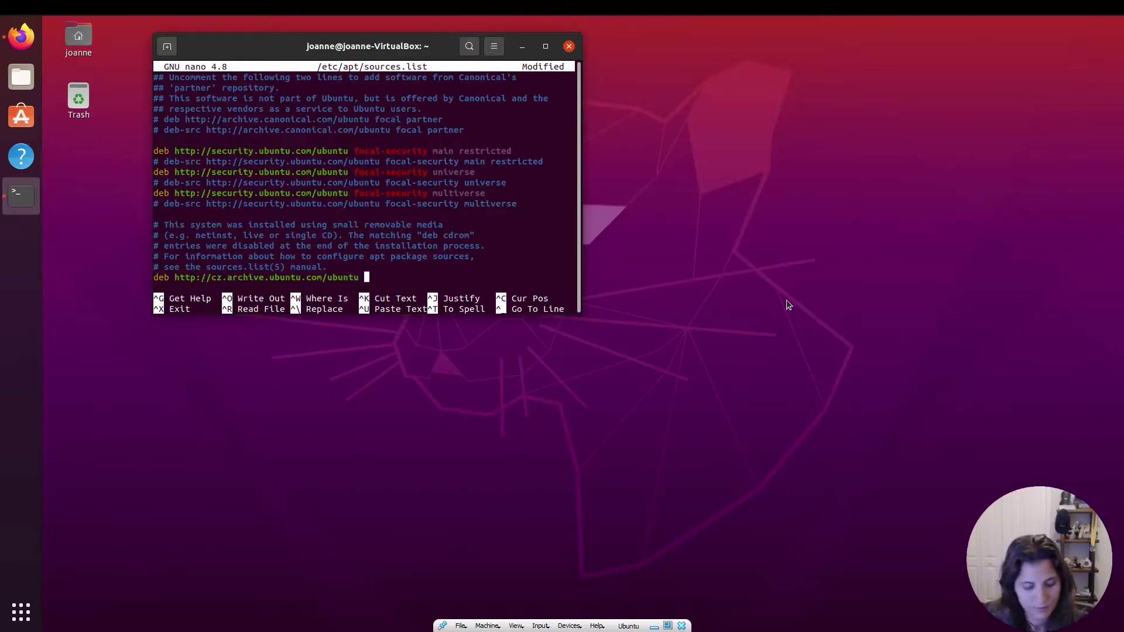
text(focnic )
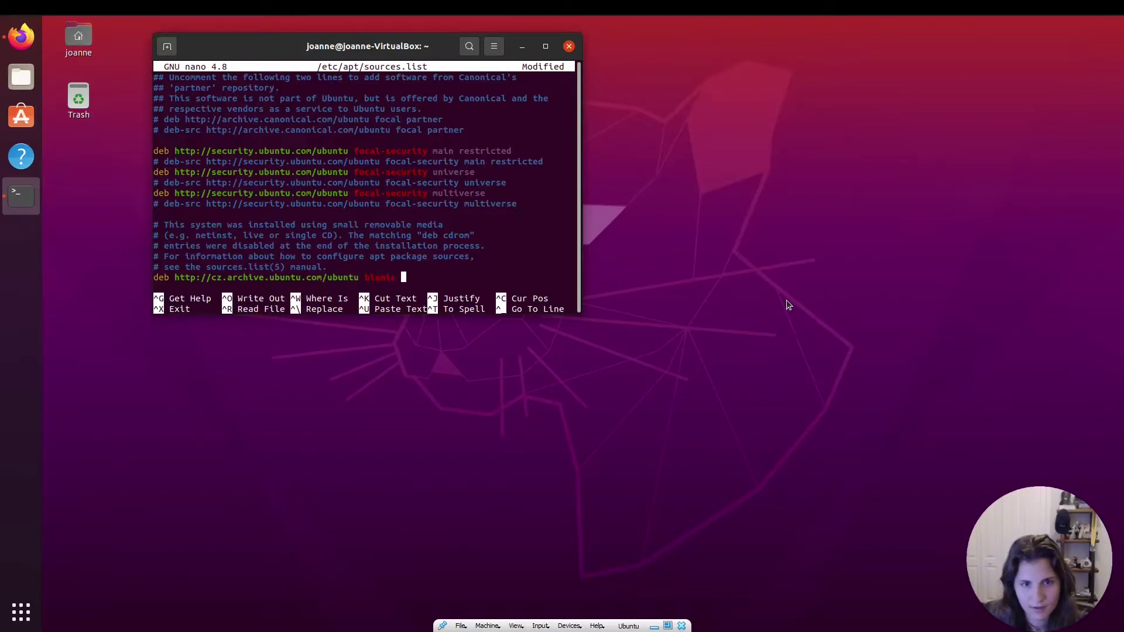
text(main universte)
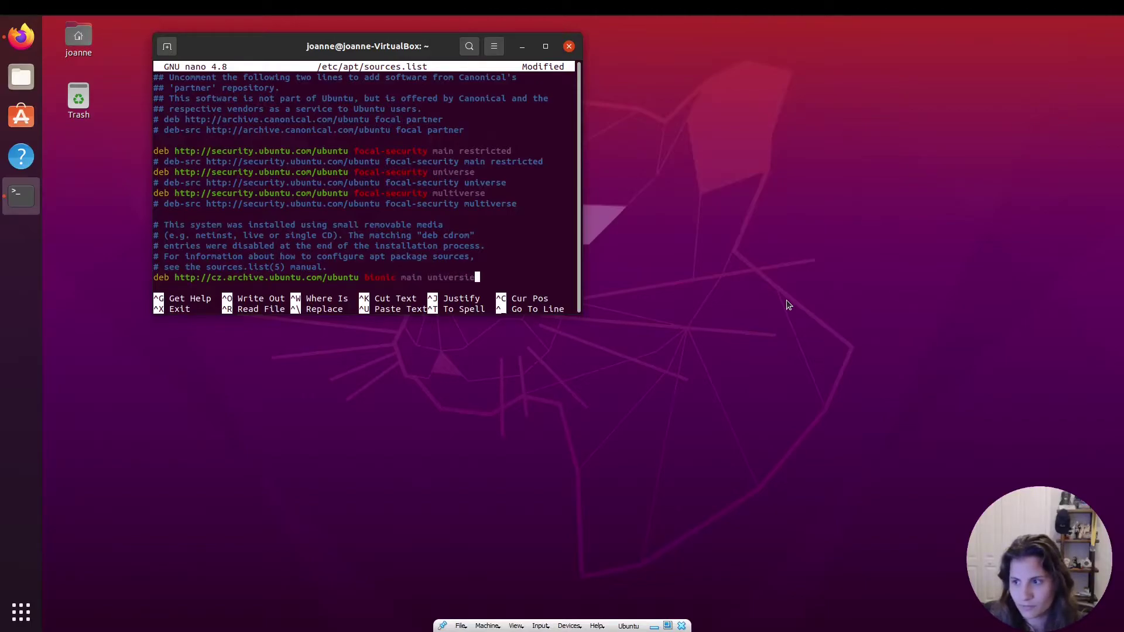
key(BackSpace)
key(BackSpace)
text(e)
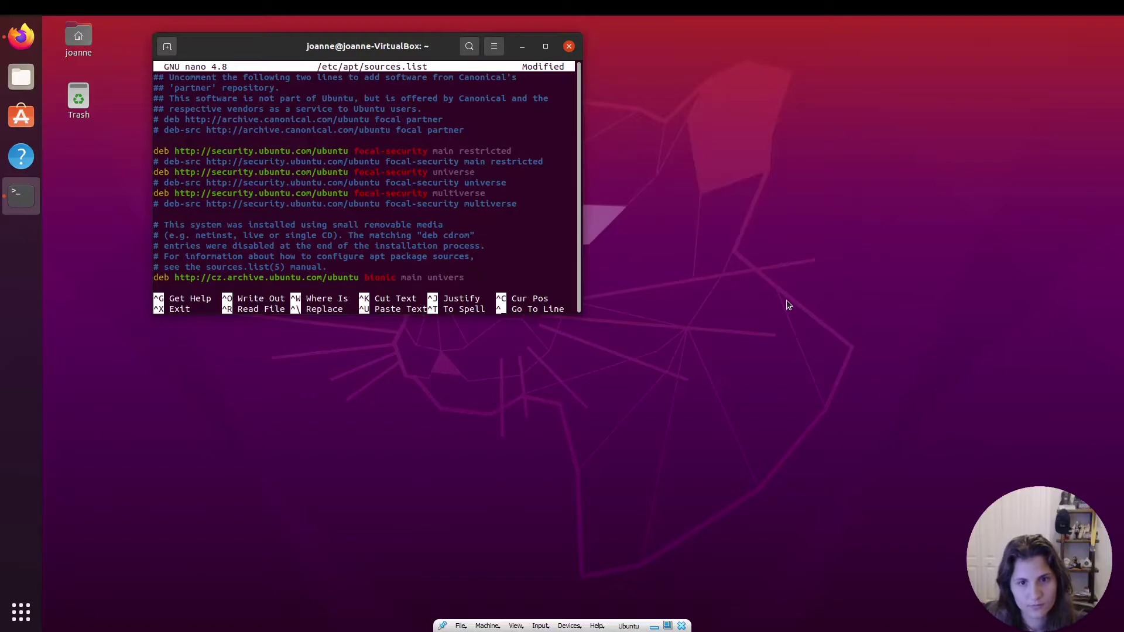
key(ctrl+s)
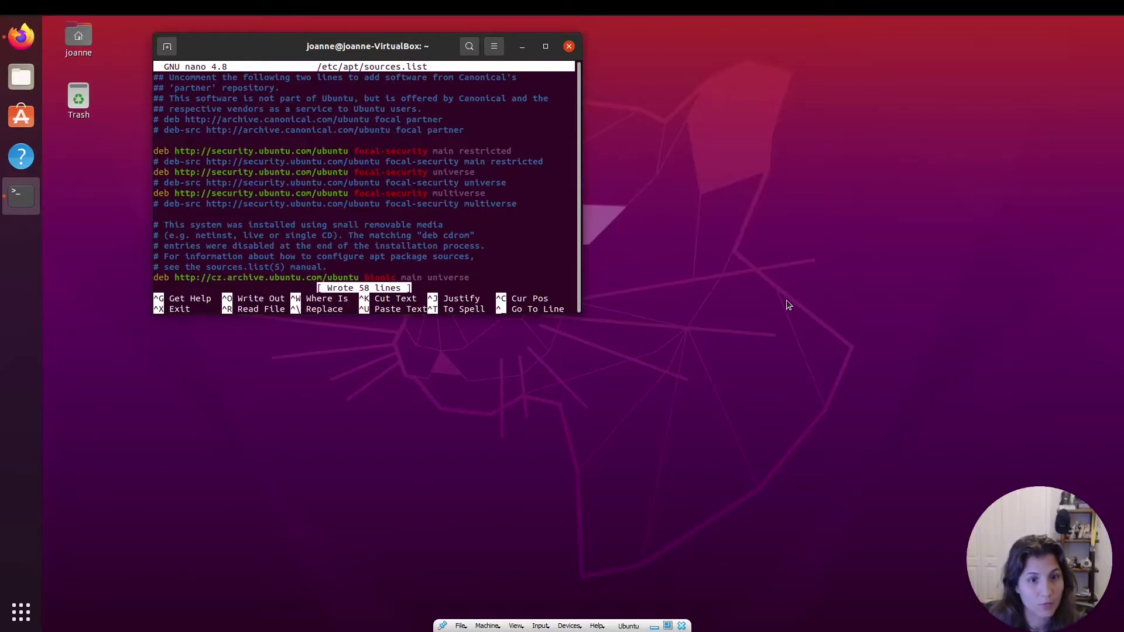
key(ctrl+x)
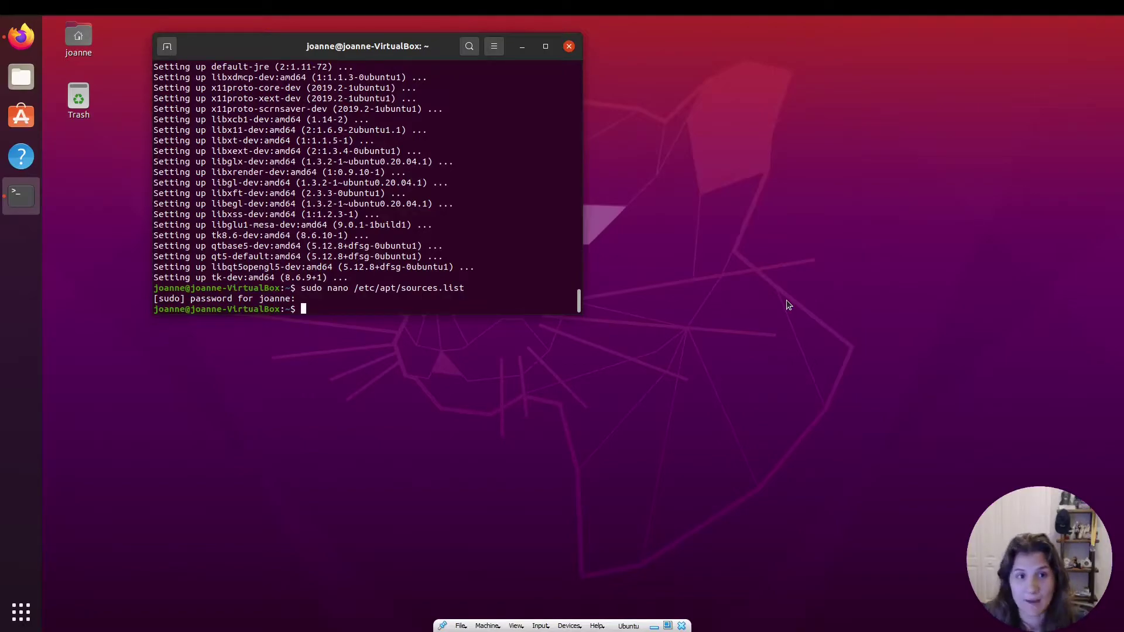
Step: Refresh the package database with sudo apt-get update
text(sud)
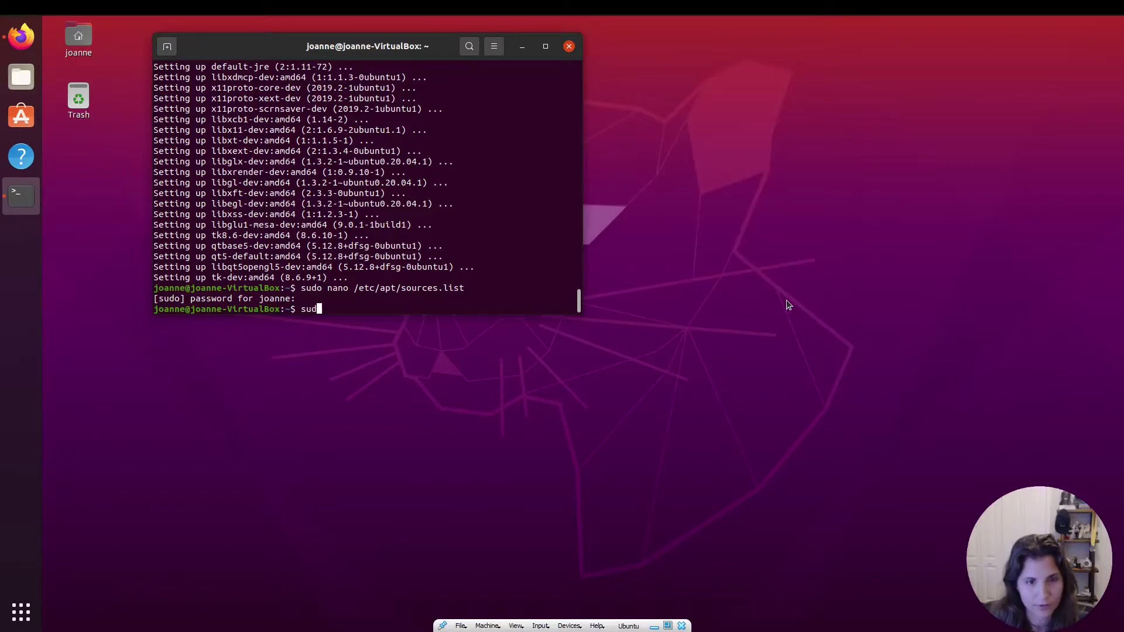
text(o apt-)
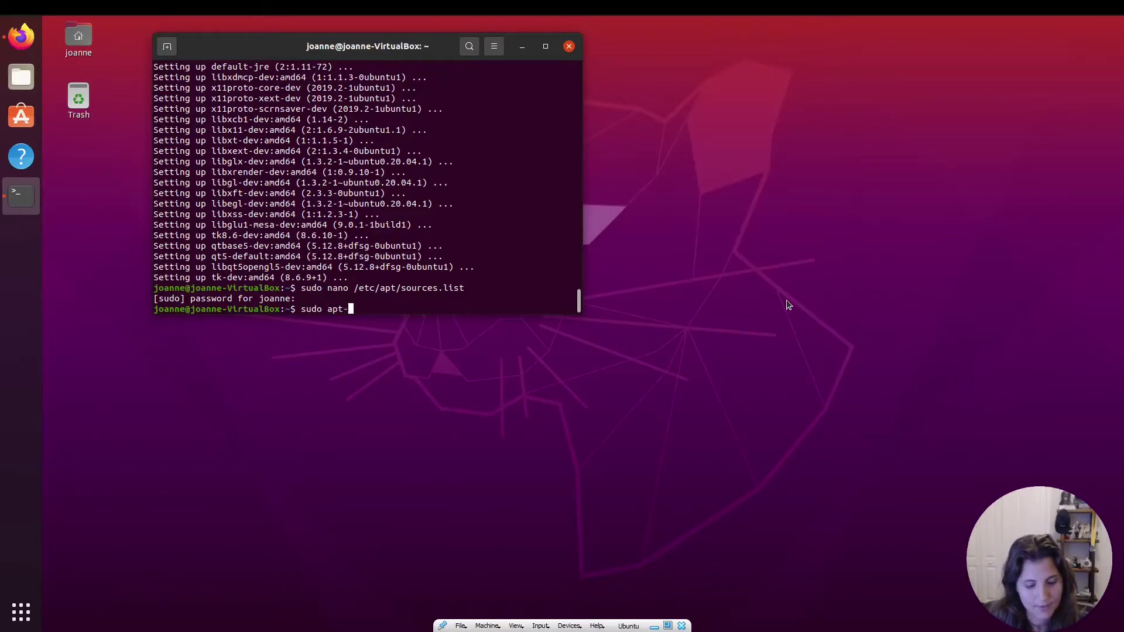
text(get update)
key(Return)
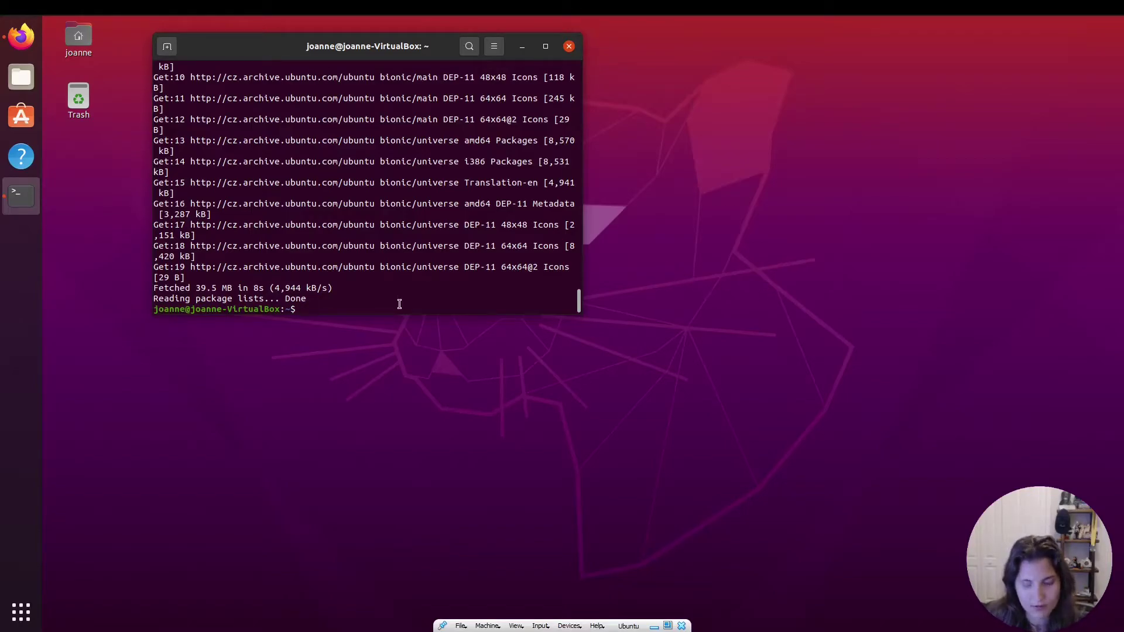
Step: Install the package libwebkitgtk-3.0-0 with sudo apt-get install and approve the installation with Y
text(sudo apt-get install libwebkitgtk-3.0.)
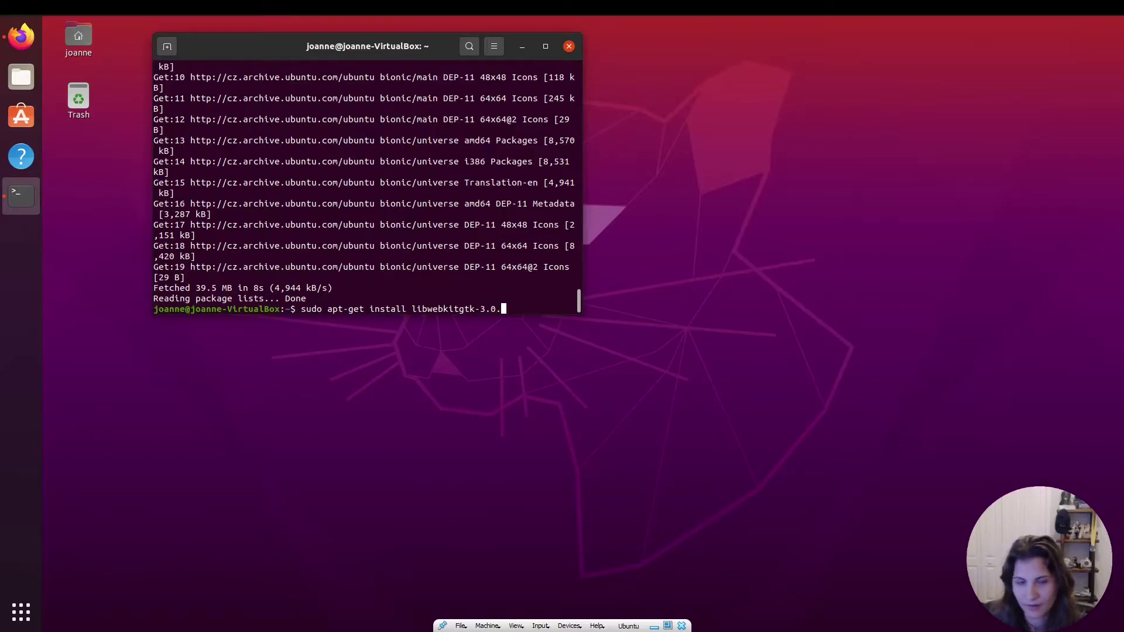
key(BackSpace)
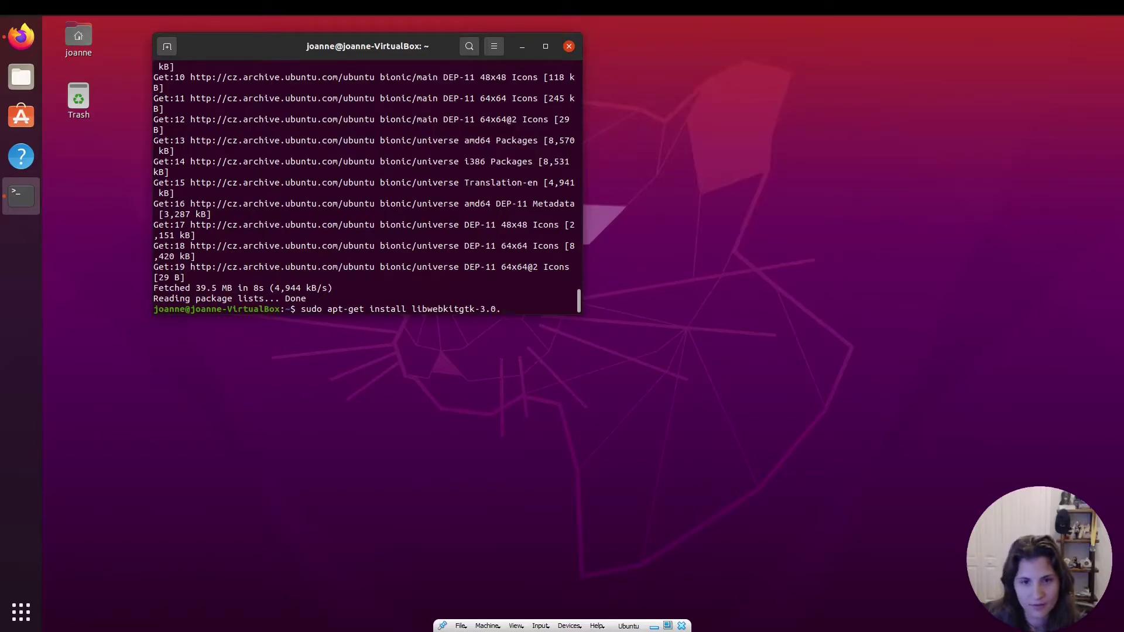
text(-0)
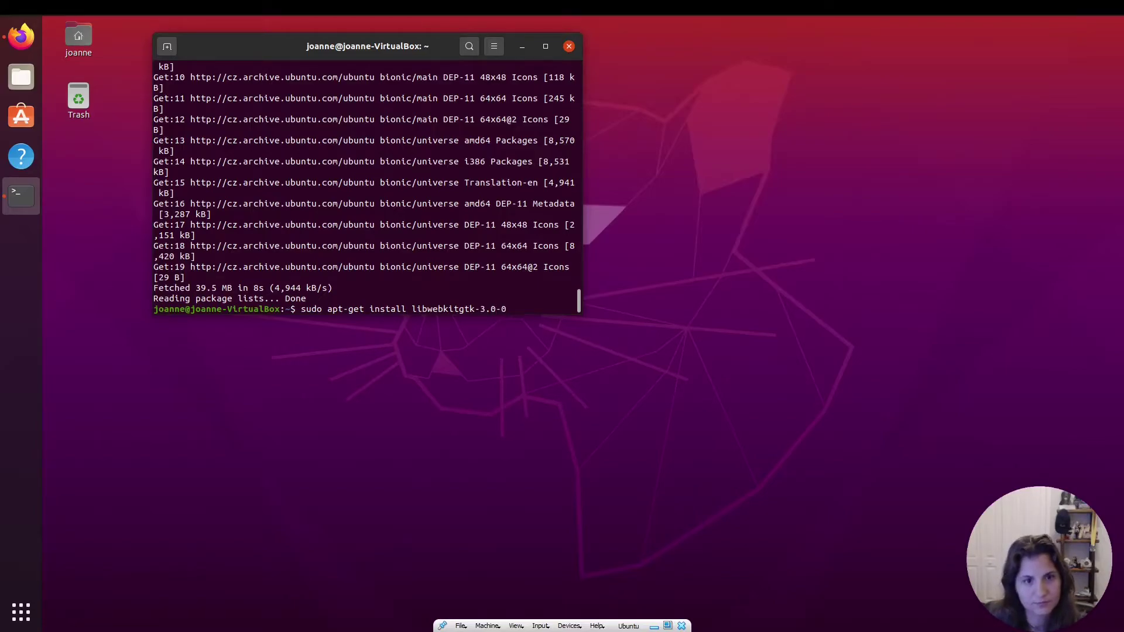
key(Return)
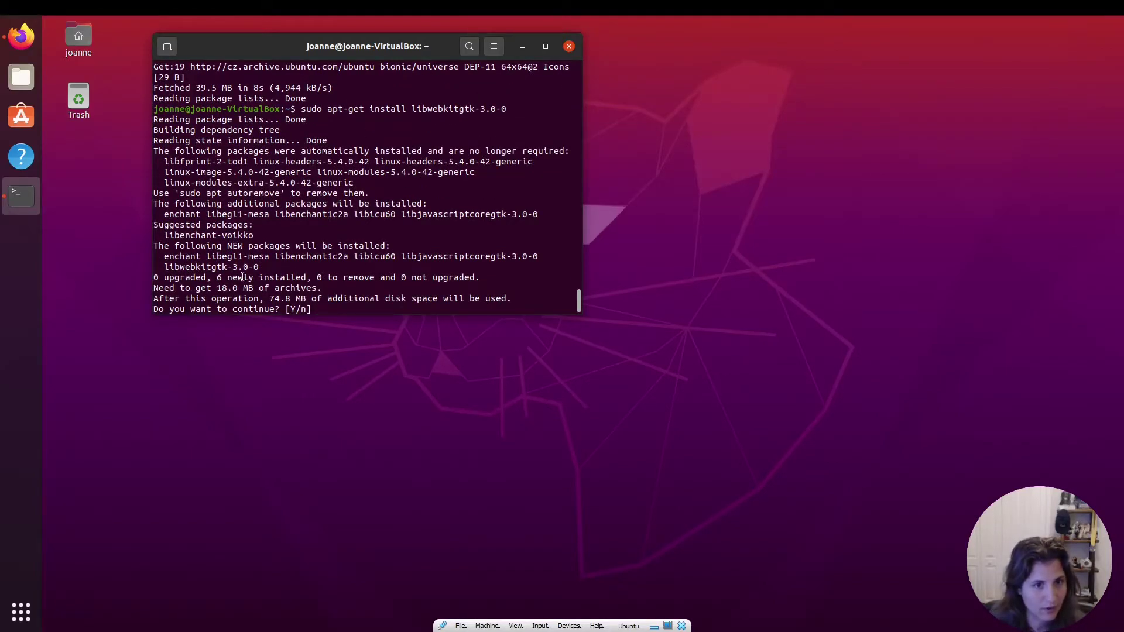
text(Y)
key(Return)
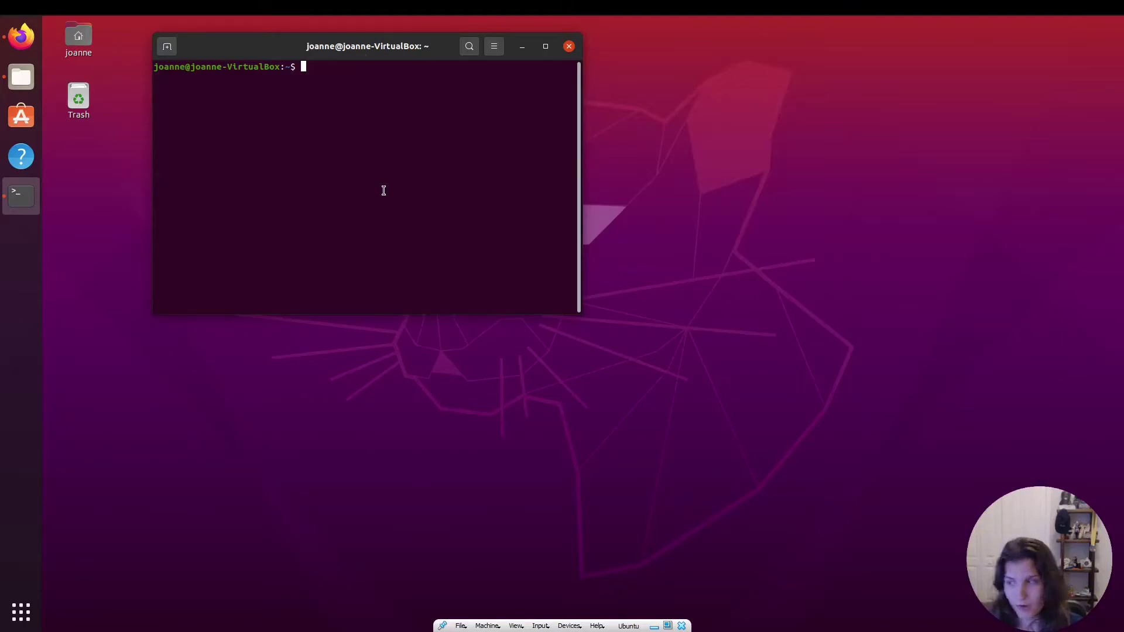
Step: Run the guide's apt-get command for openscenegraph-plugin-osgearth and libosgearth-dev in the terminal, supplying the sudo password, and approve the installation with Y
key(alt+Tab)
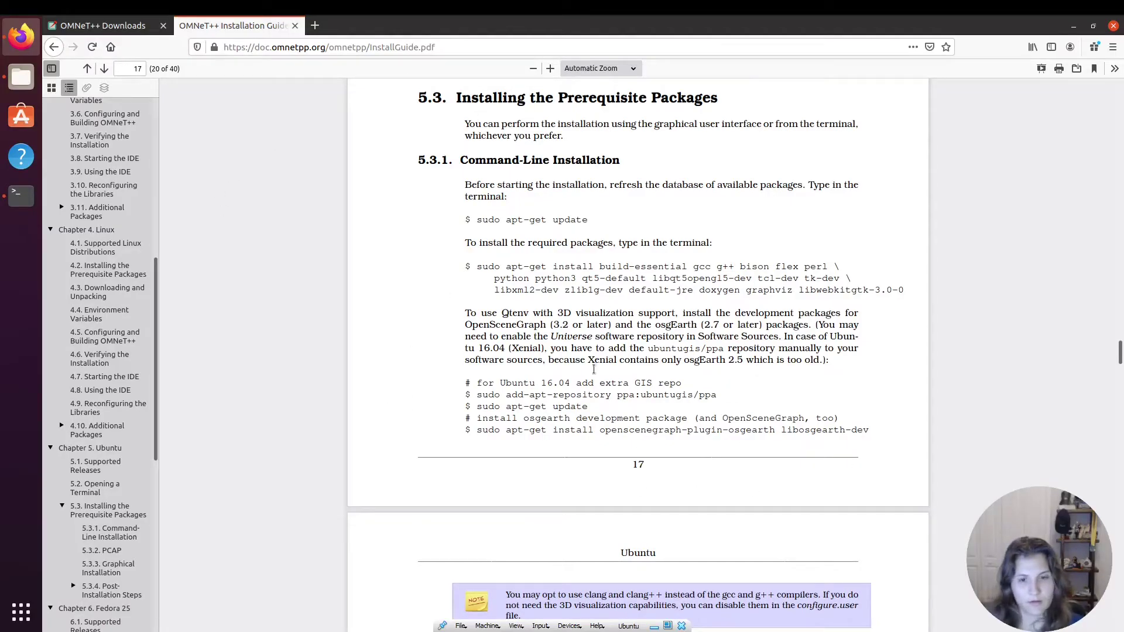
drag(477, 431, 869, 403)
scroll(761, 431, down, 1)
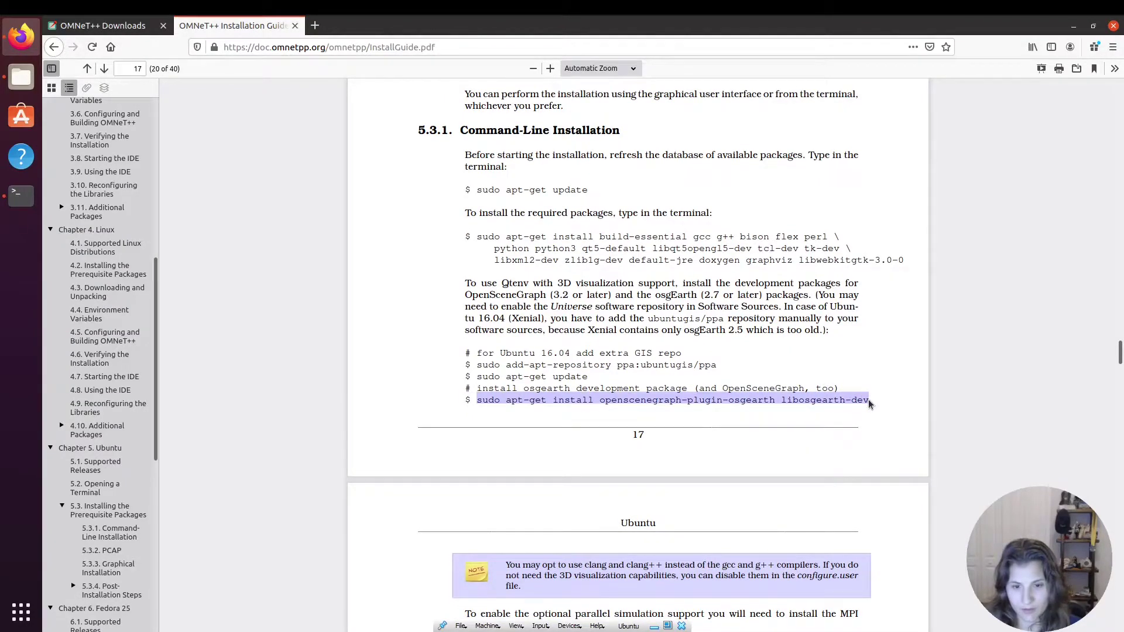
key(ctrl+c)
key(alt+Tab)
key(ctrl+shift+v)
key(Return)
key(Return)
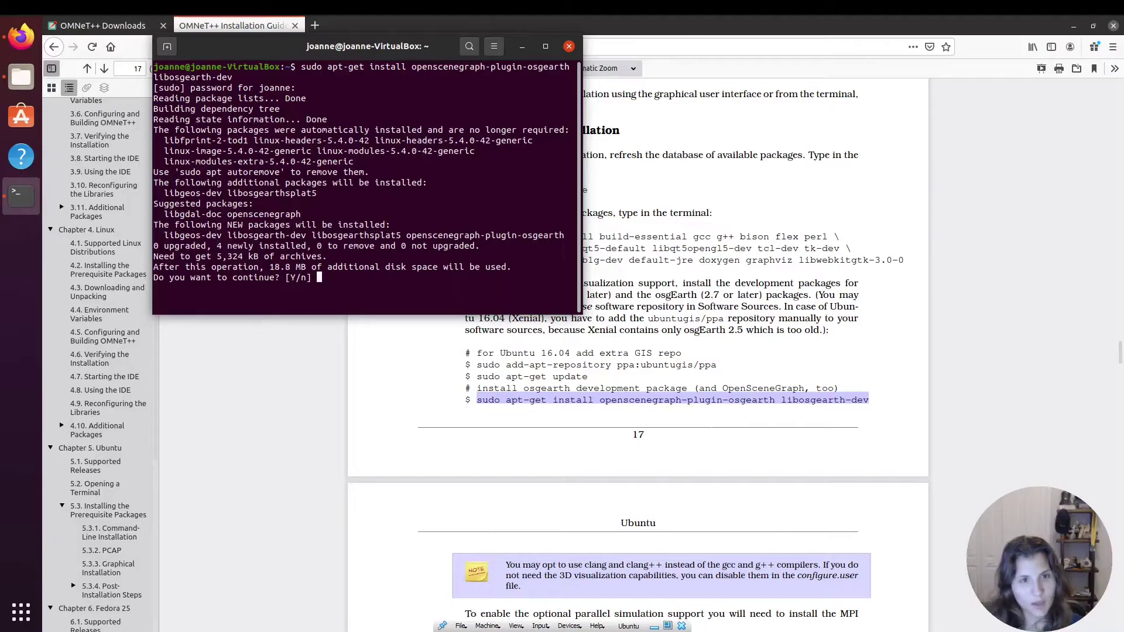
text(Y)
key(Return)
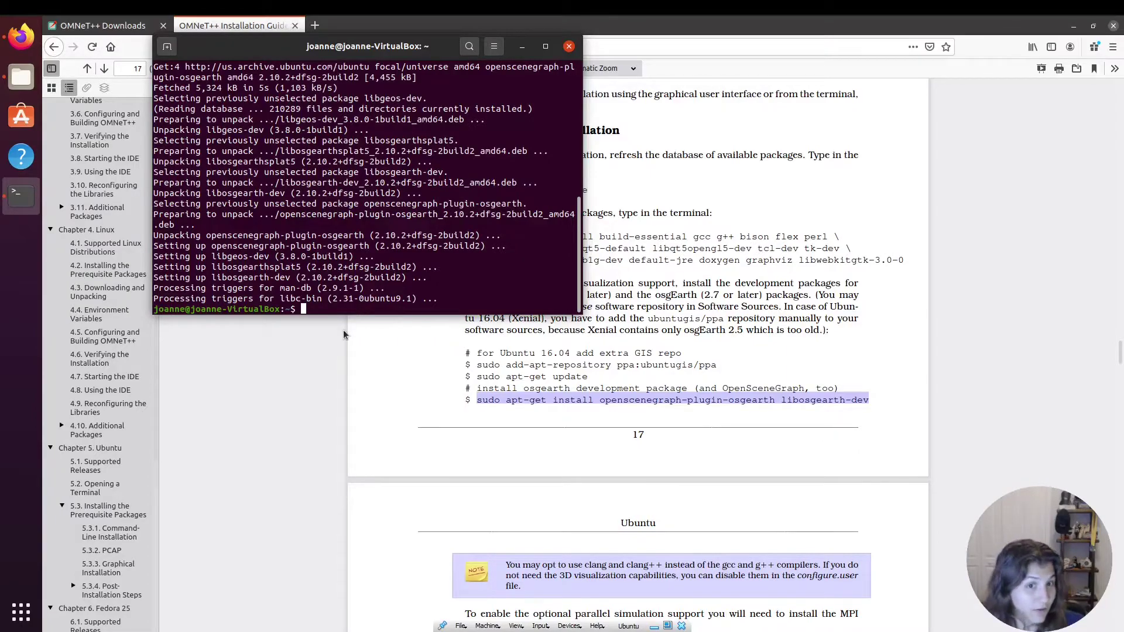
Step: Copy the guide's apt-get command for openmpi-bin and libopenmpi-dev, run it in the terminal and approve the installation with Y
click(508, 610)
scroll(511, 610, down, 2)
scroll(512, 610, down, 1)
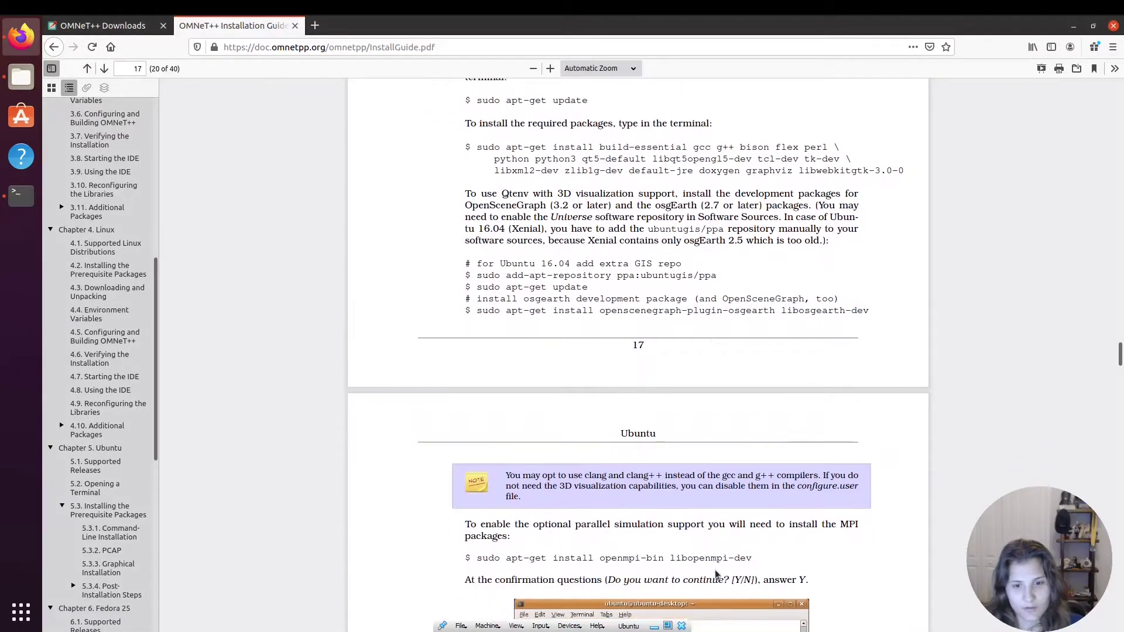
drag(753, 560, 476, 561)
key(ctrl+c)
key(alt+Tab)
right_click(408, 312)
click(434, 353)
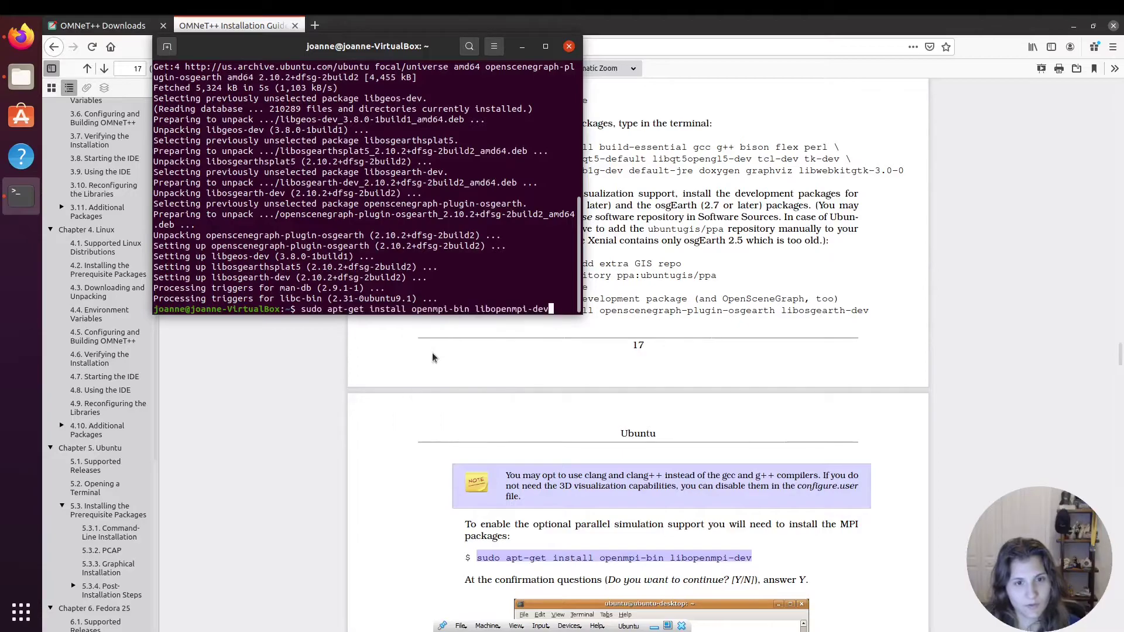
key(Return)
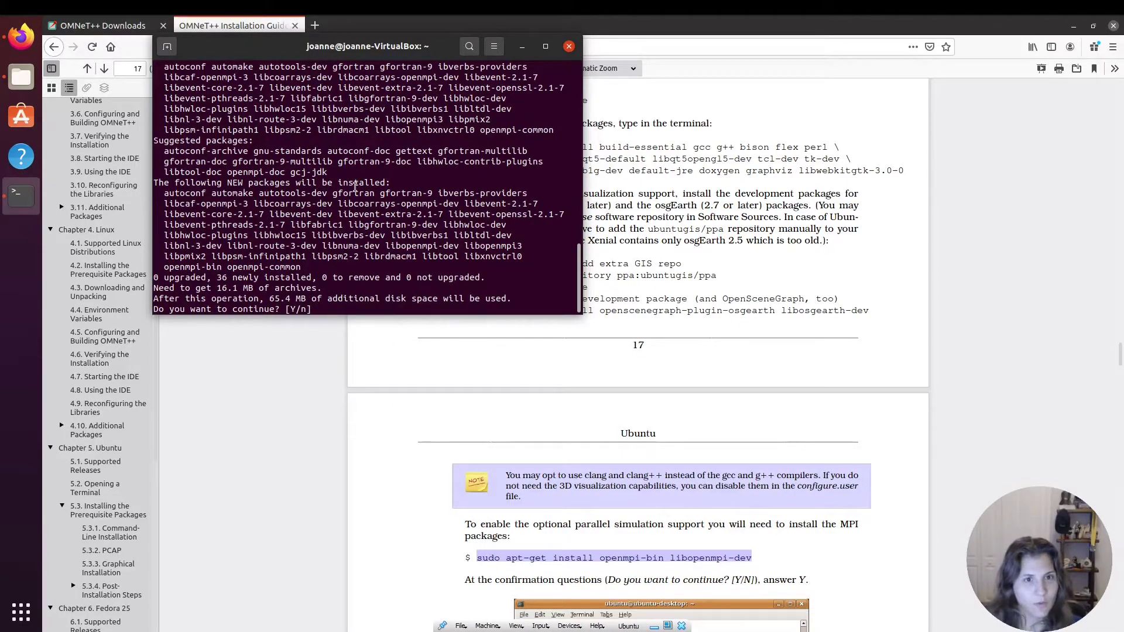
scroll(355, 182, up, 1)
scroll(354, 264, down, 1)
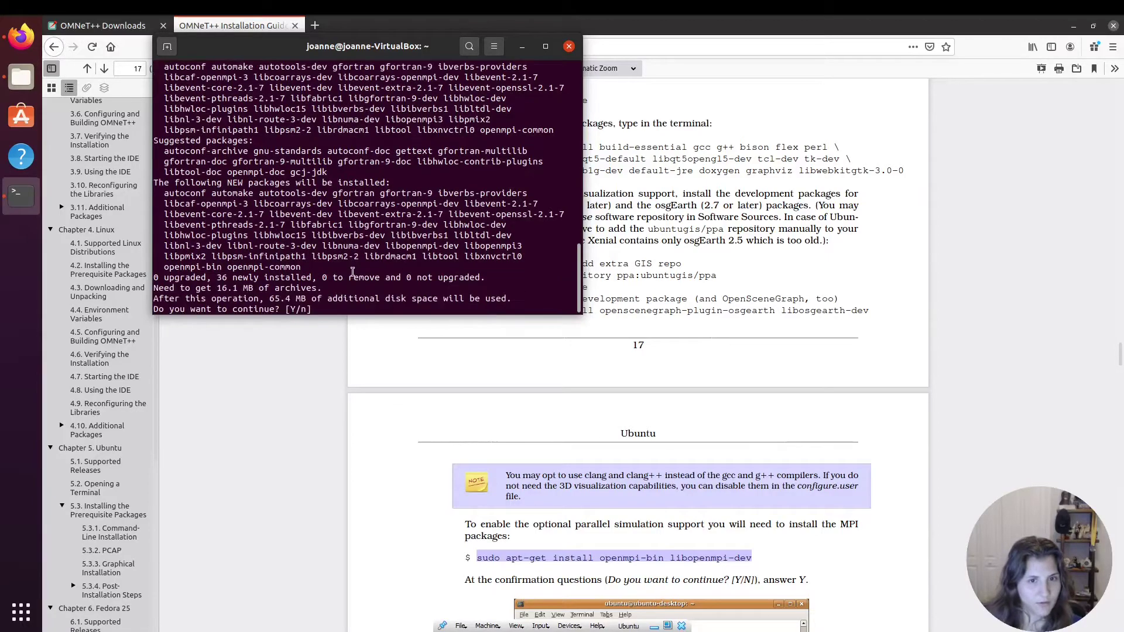
text(Y)
key(Return)
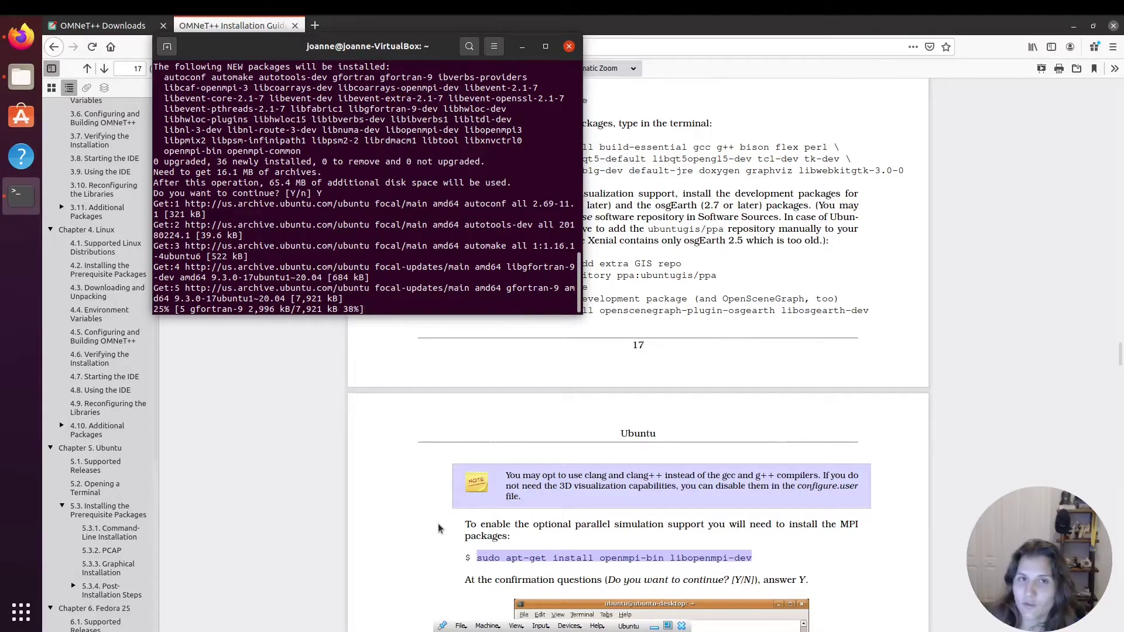
Step: Read on through the guide's Ubuntu chapter, covering the PCAP, graphical installation and post-installation sections
click(770, 272)
scroll(692, 326, down, 2)
scroll(691, 327, down, 5)
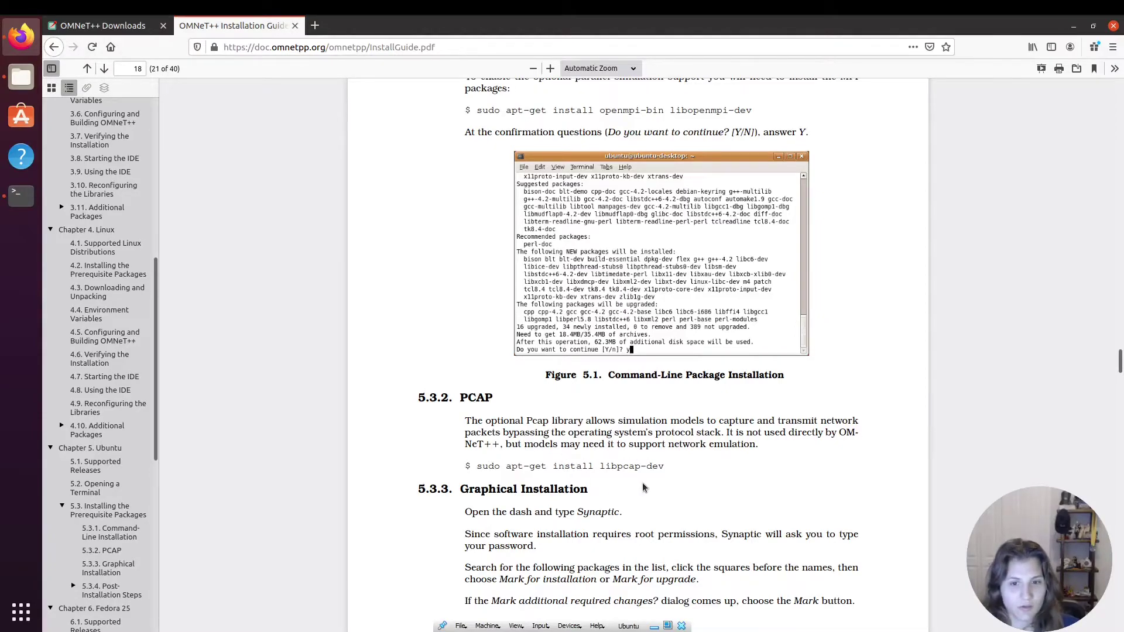
scroll(565, 459, down, 3)
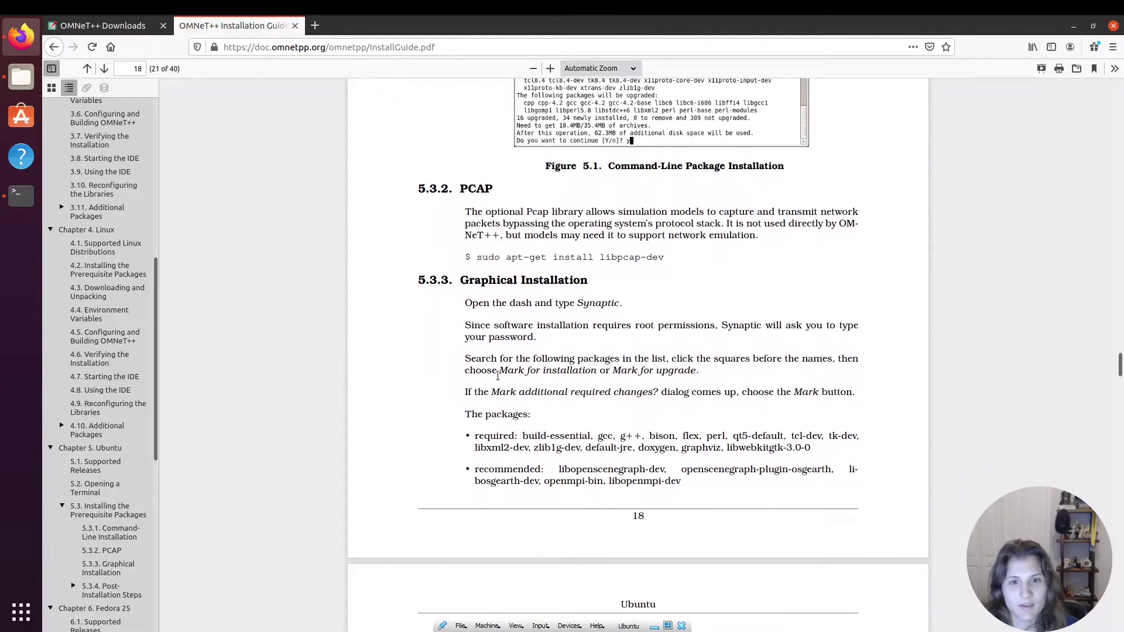
scroll(515, 390, down, 1)
scroll(514, 389, down, 5)
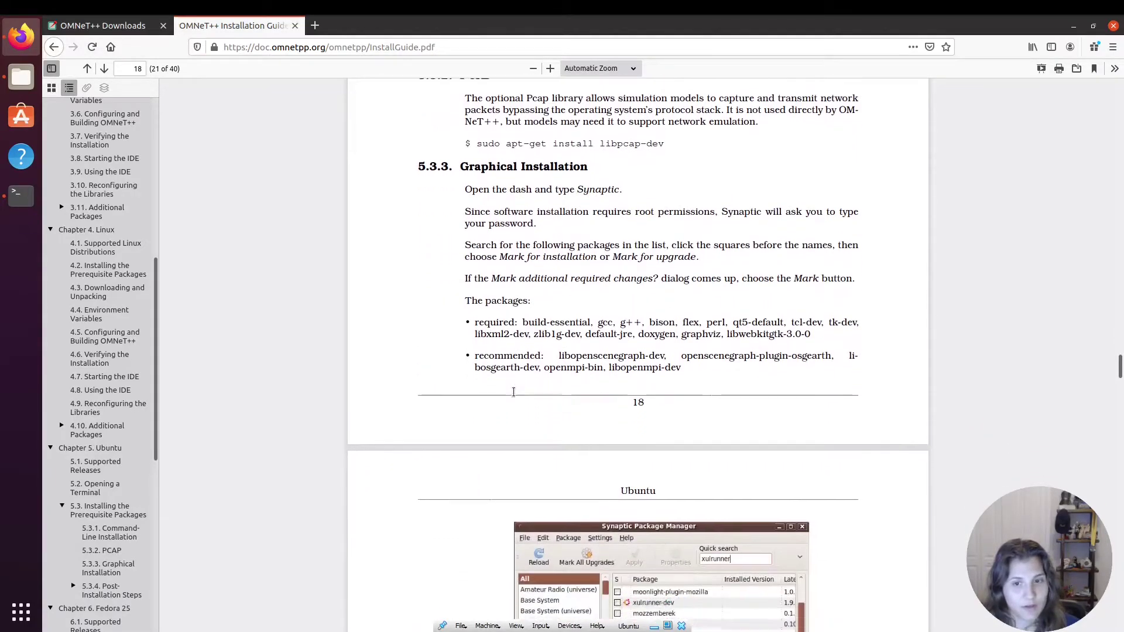
scroll(515, 396, down, 1)
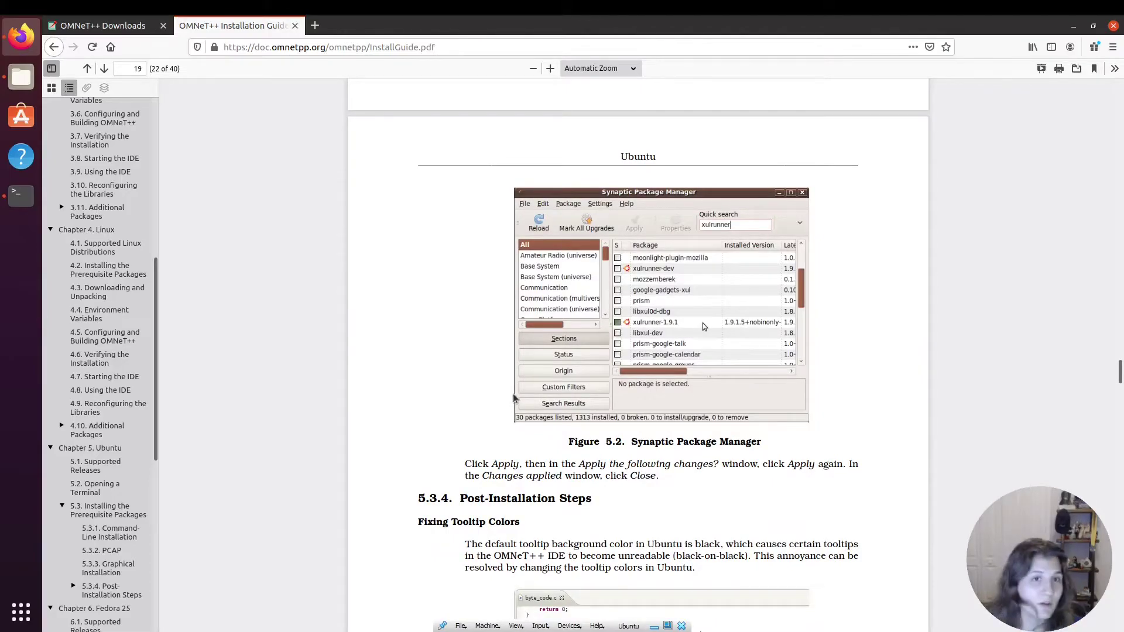
scroll(486, 441, down, 1)
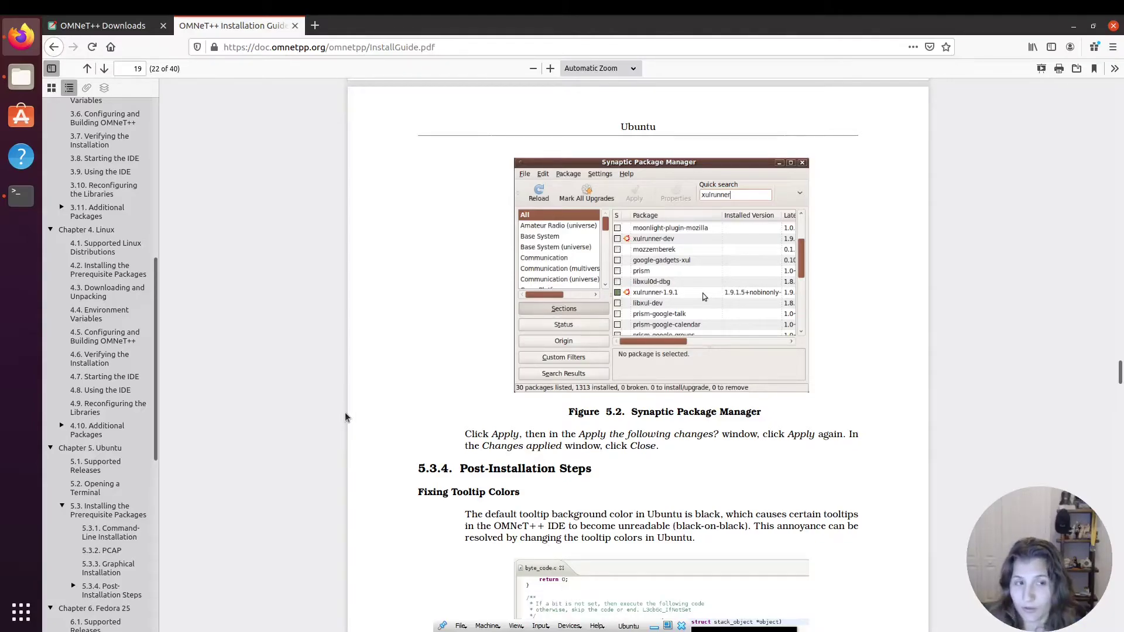
Step: Switch to the file manager and move omnetpp-5.6.2-src-linux.tgz from the Downloads folder to the Home folder
key(alt+Tab)
double_click(316, 84)
right_click(207, 60)
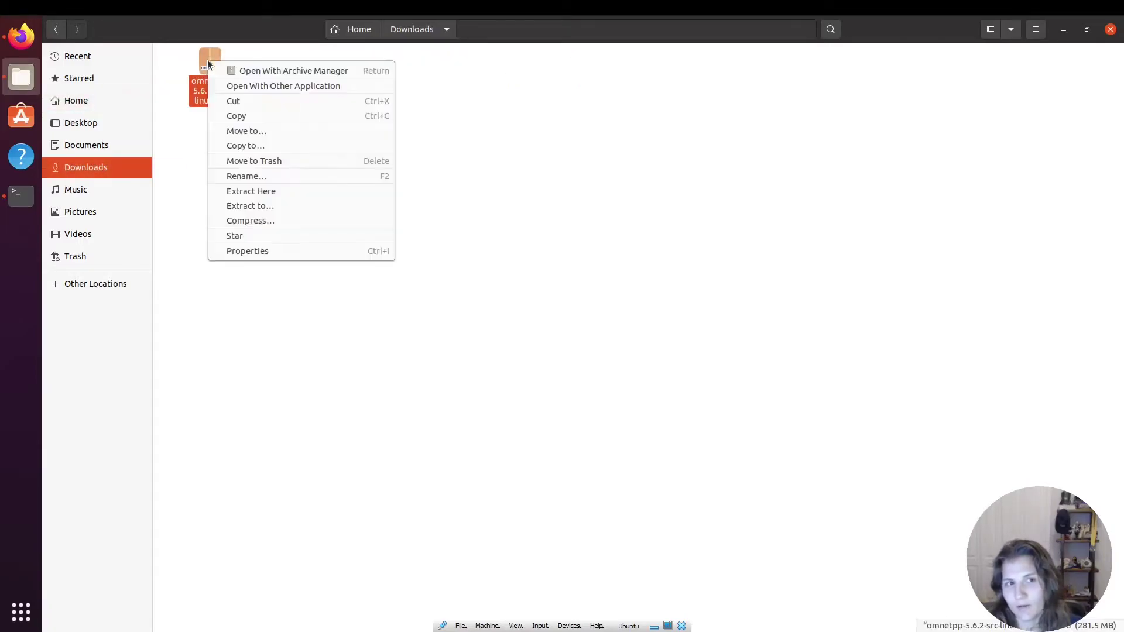
click(258, 104)
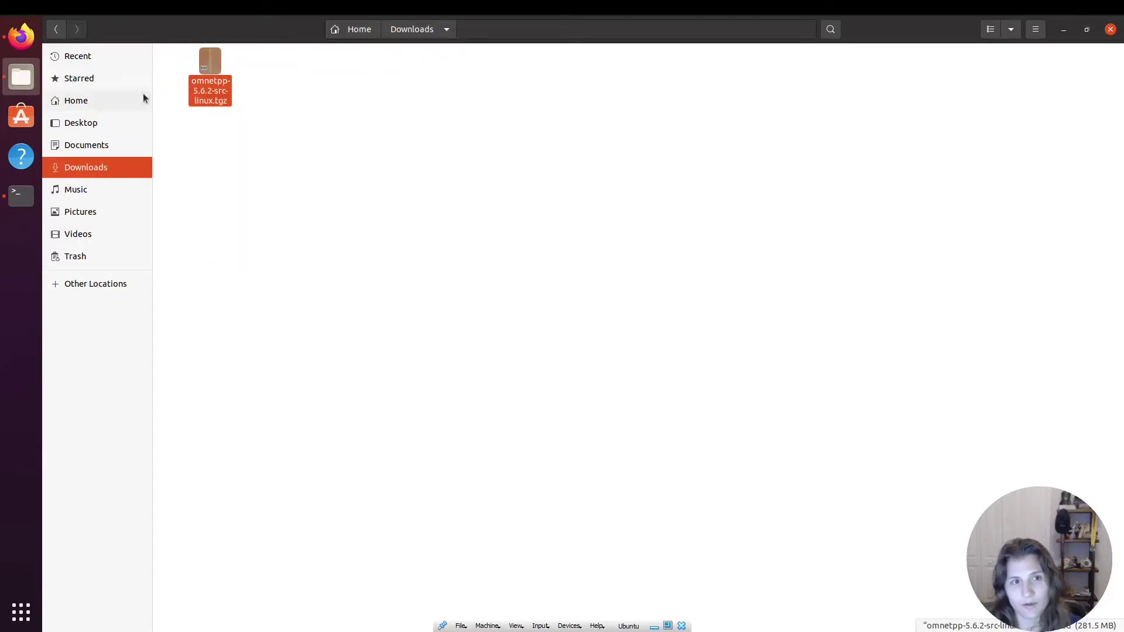
click(54, 29)
right_click(665, 153)
click(698, 177)
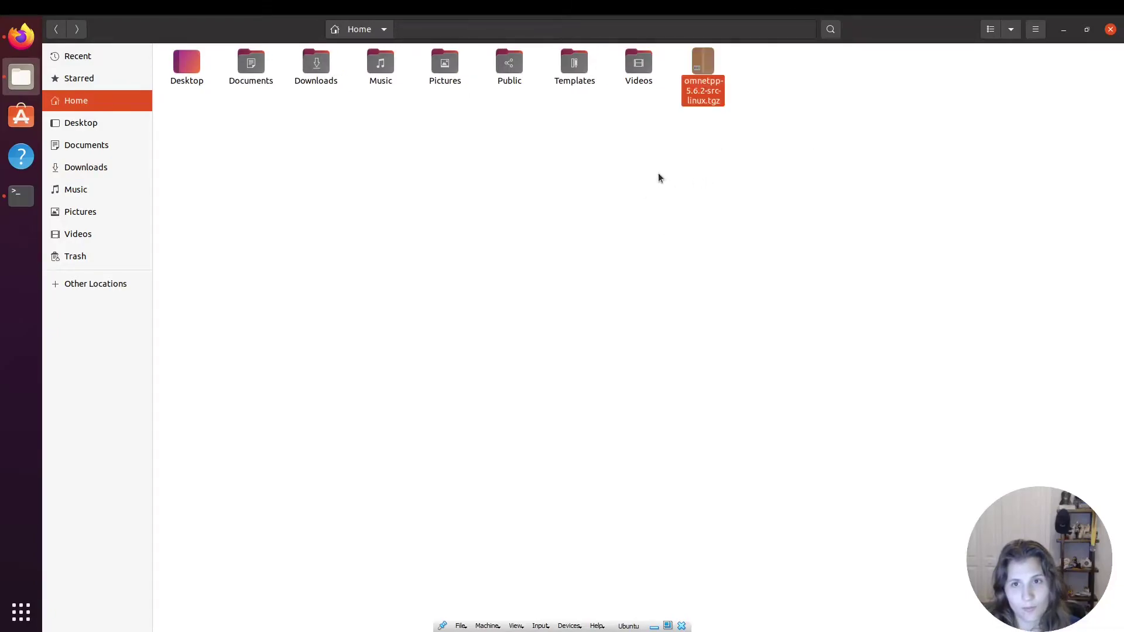
Step: Extract omnetpp-5.6.2-src-linux.tgz in the home directory from a new terminal with tar xvfz
key(ctrl+alt+t)
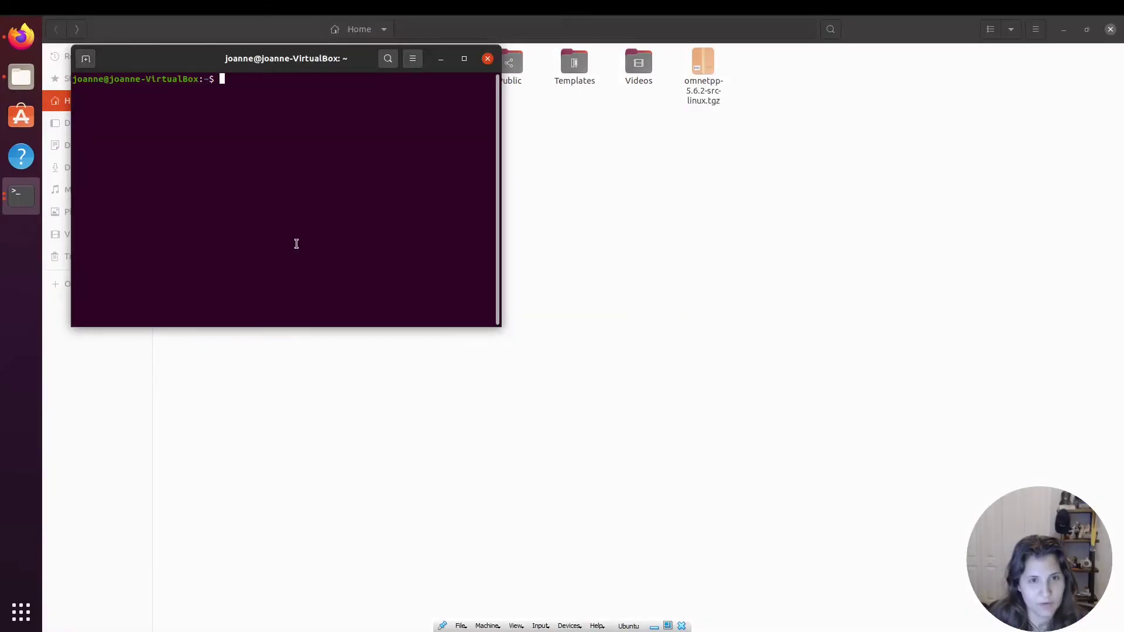
text(tar)
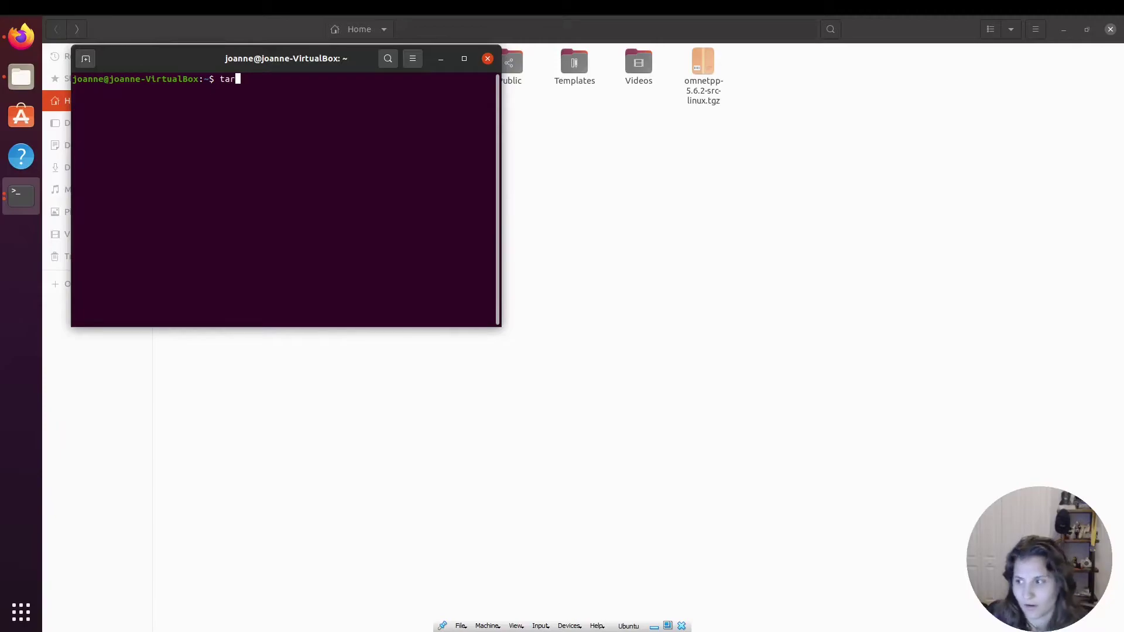
text( xv)
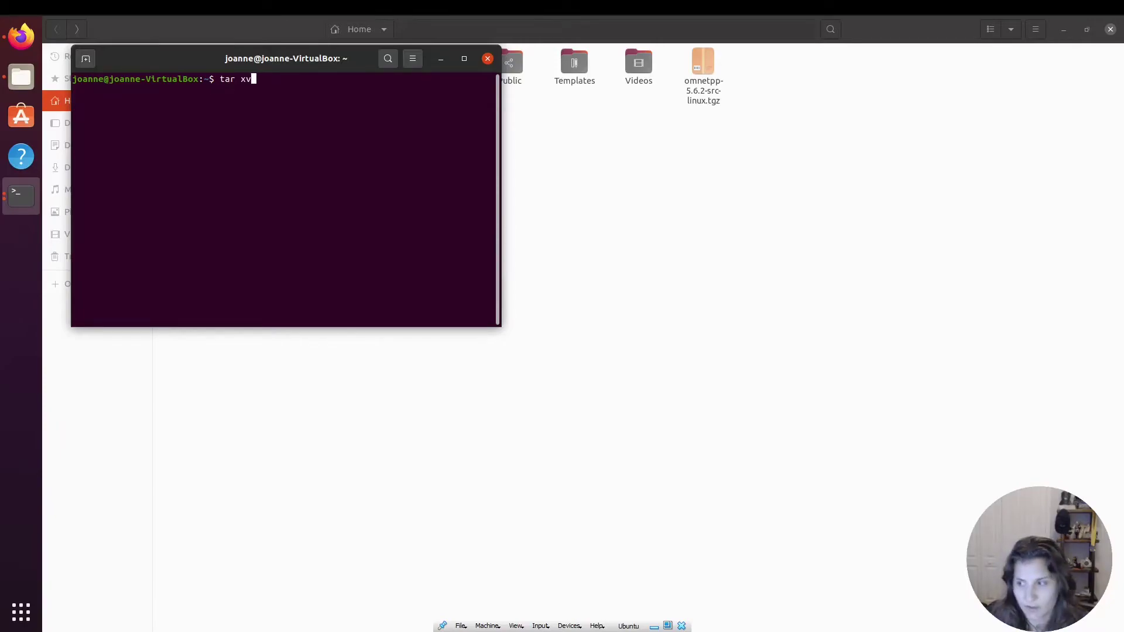
text(fz)
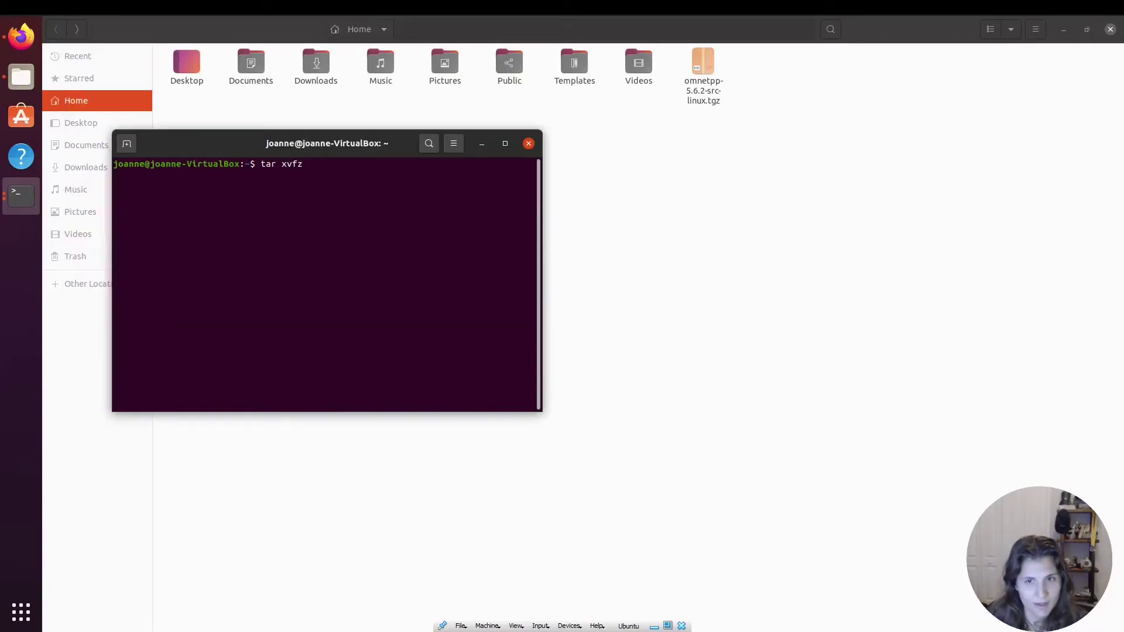
text( omnet)
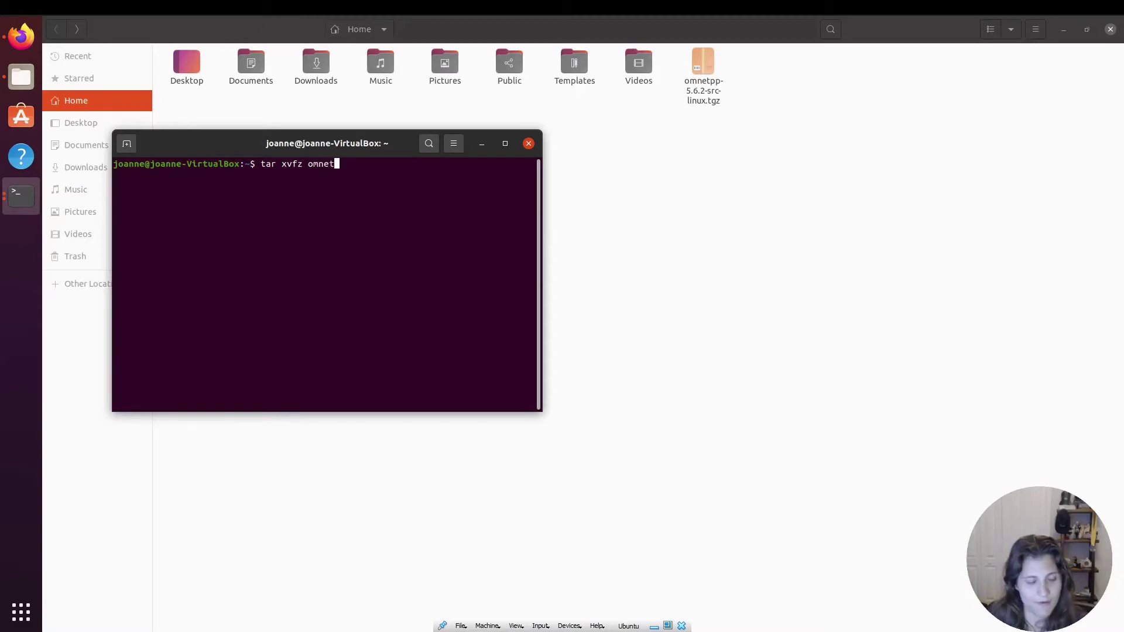
key(Tab)
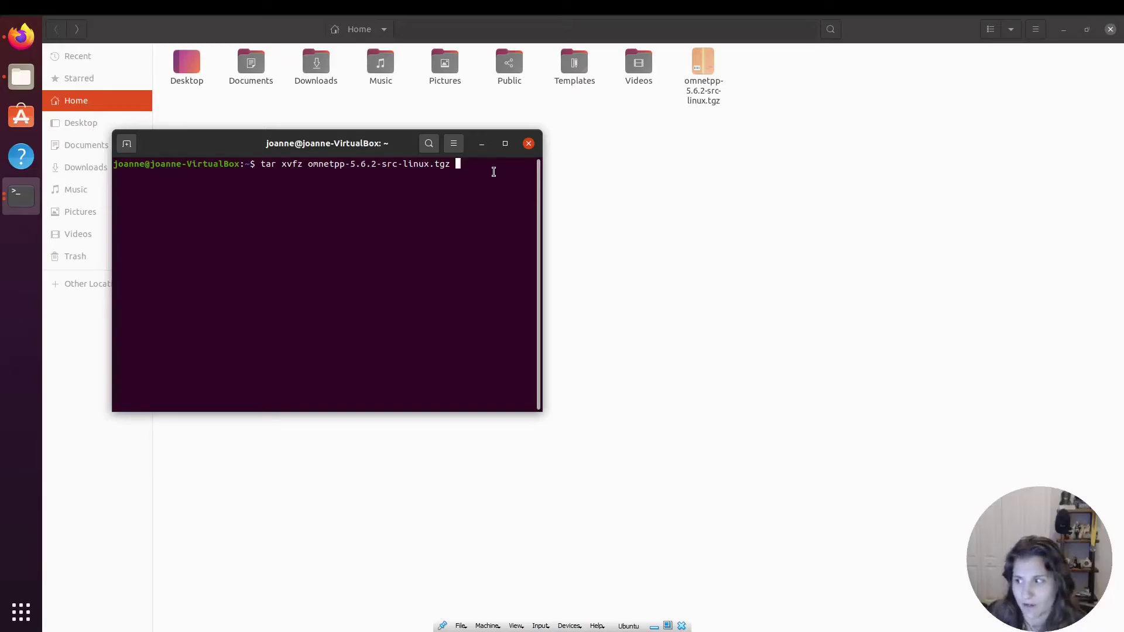
key(Return)
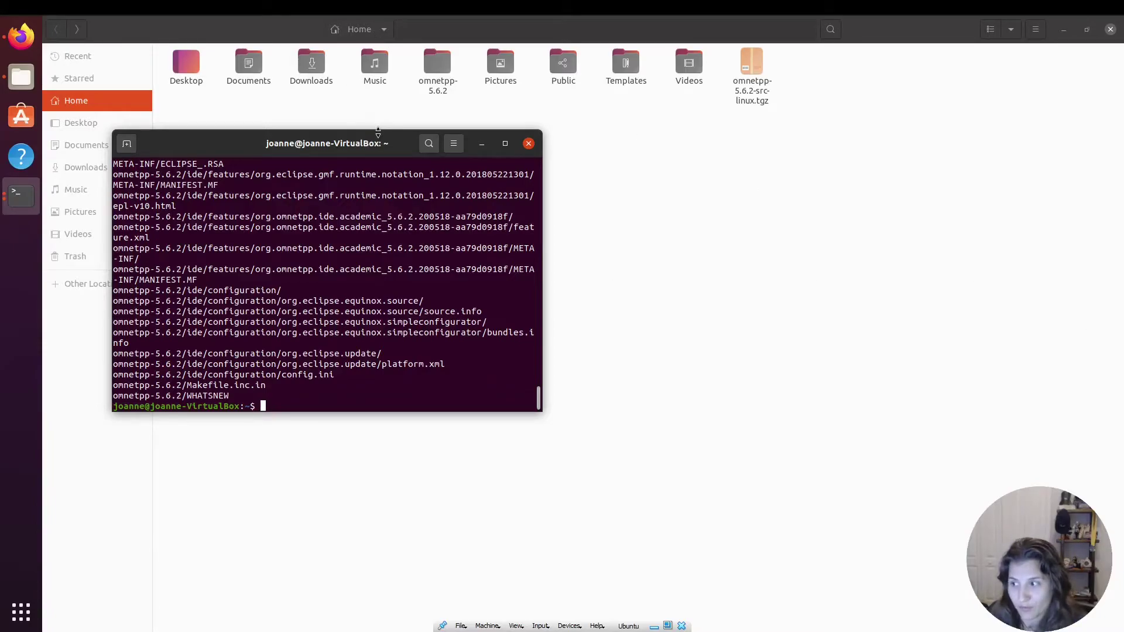
Step: Open the extracted omnetpp-5.6.2 folder in the file manager and change into the same directory in the terminal
double_click(433, 69)
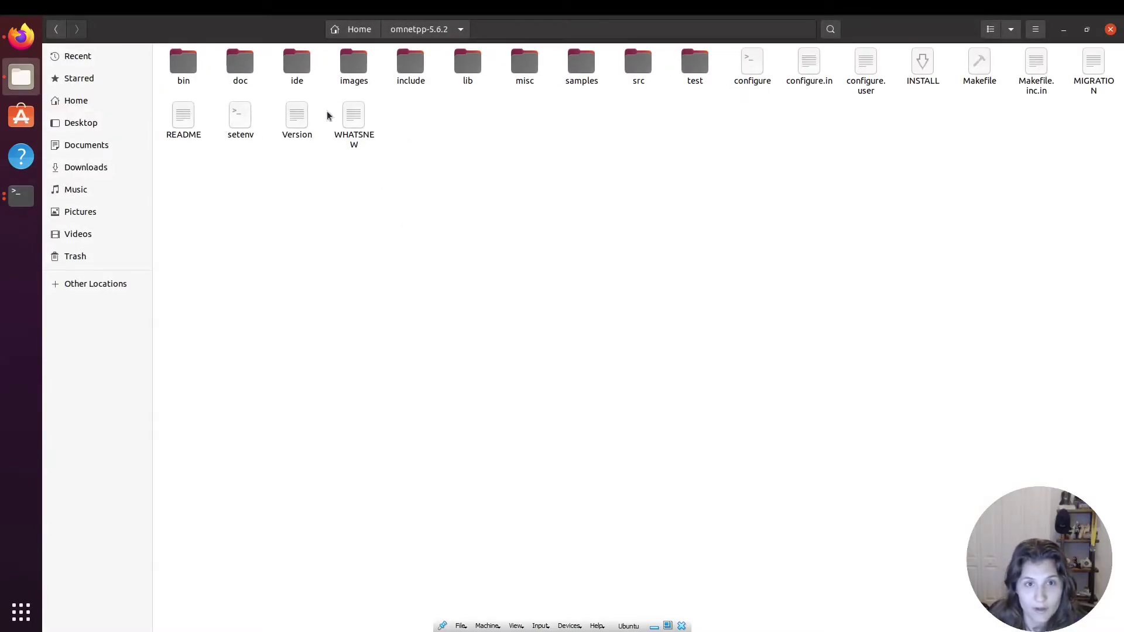
click(21, 195)
drag(416, 160, 407, 210)
text(cd)
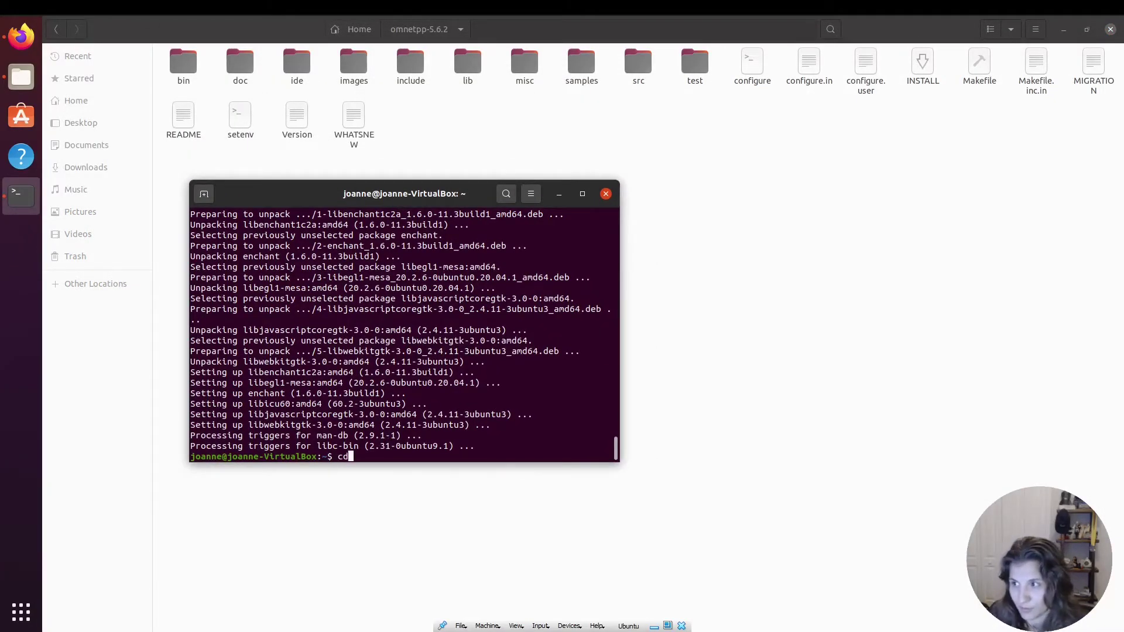
text( o)
key(Tab)
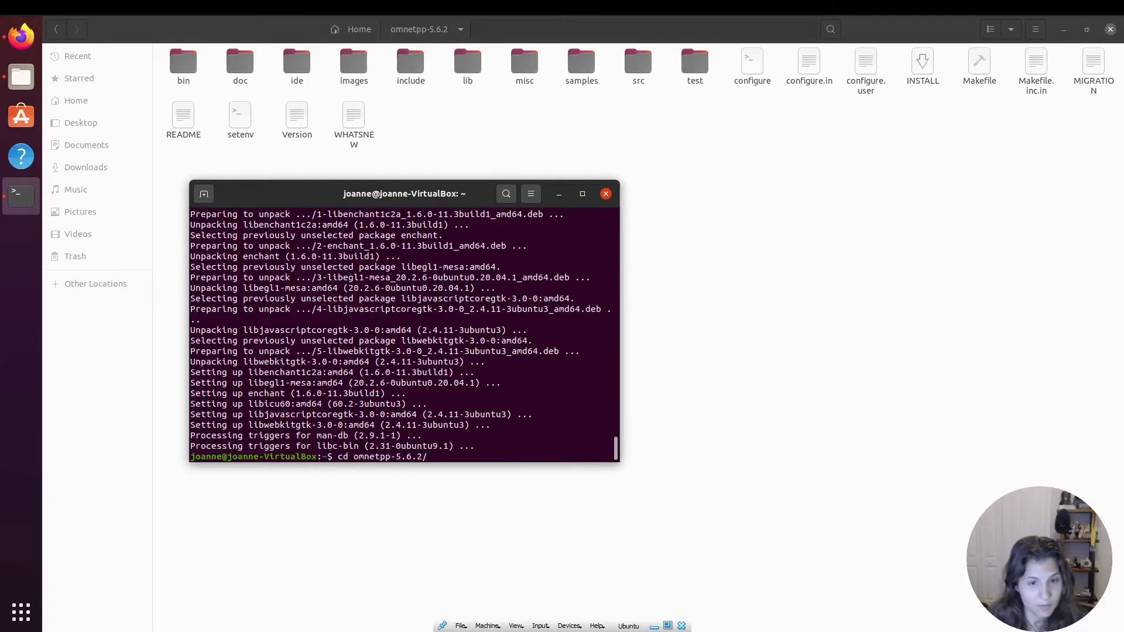
key(Return)
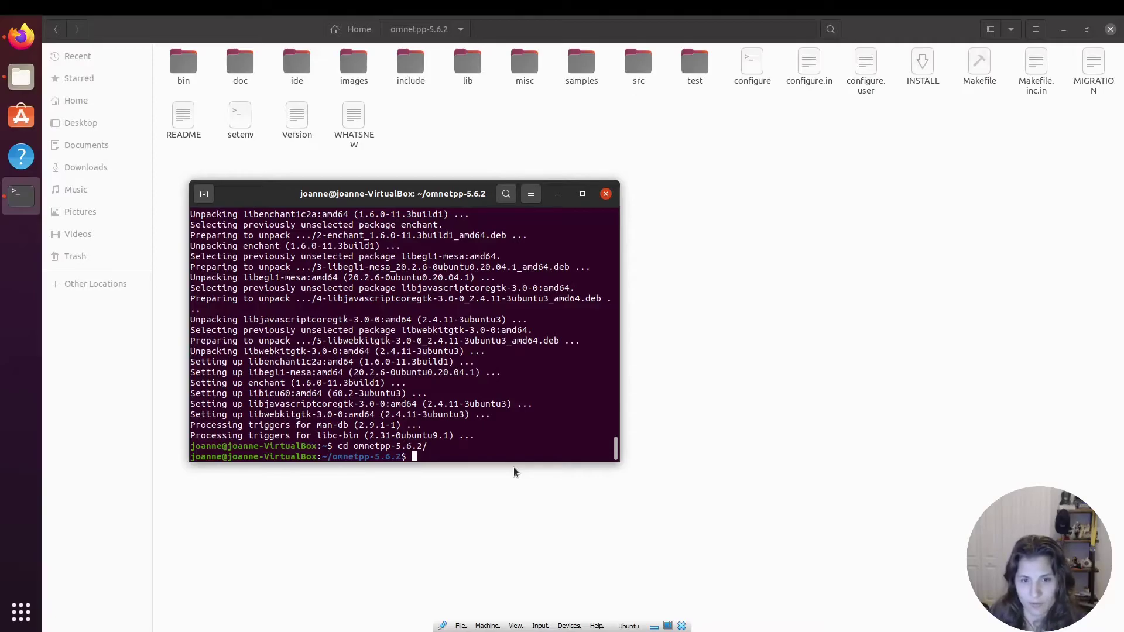
Step: Source the setenv script in the terminal to set the OMNeT++ environment variables for the current shell
text(. )
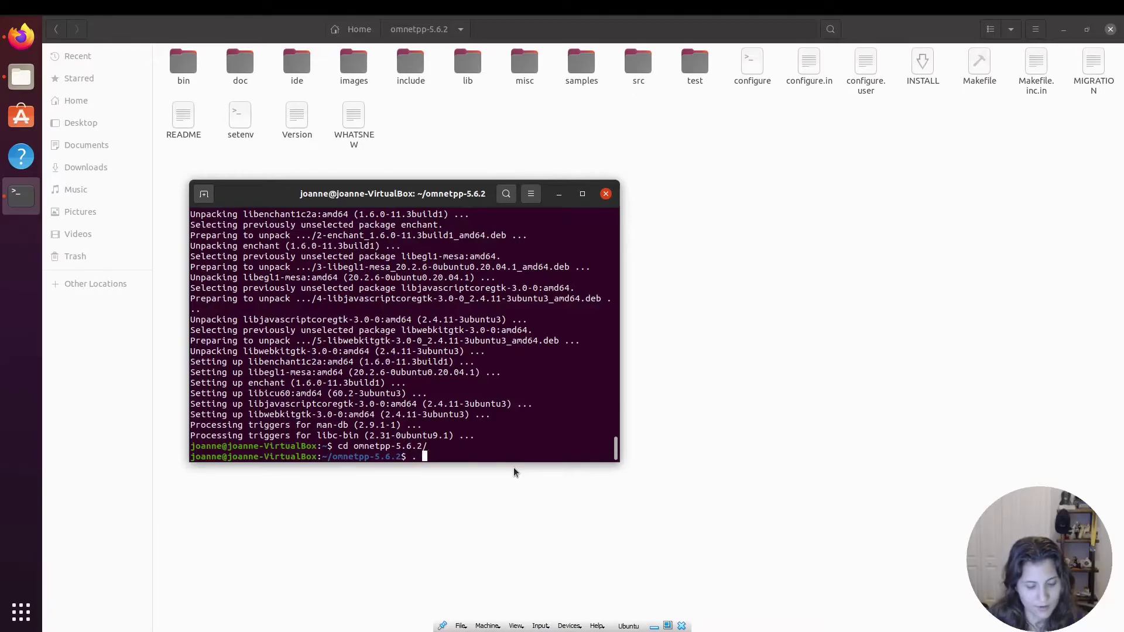
text(setenv)
key(Return)
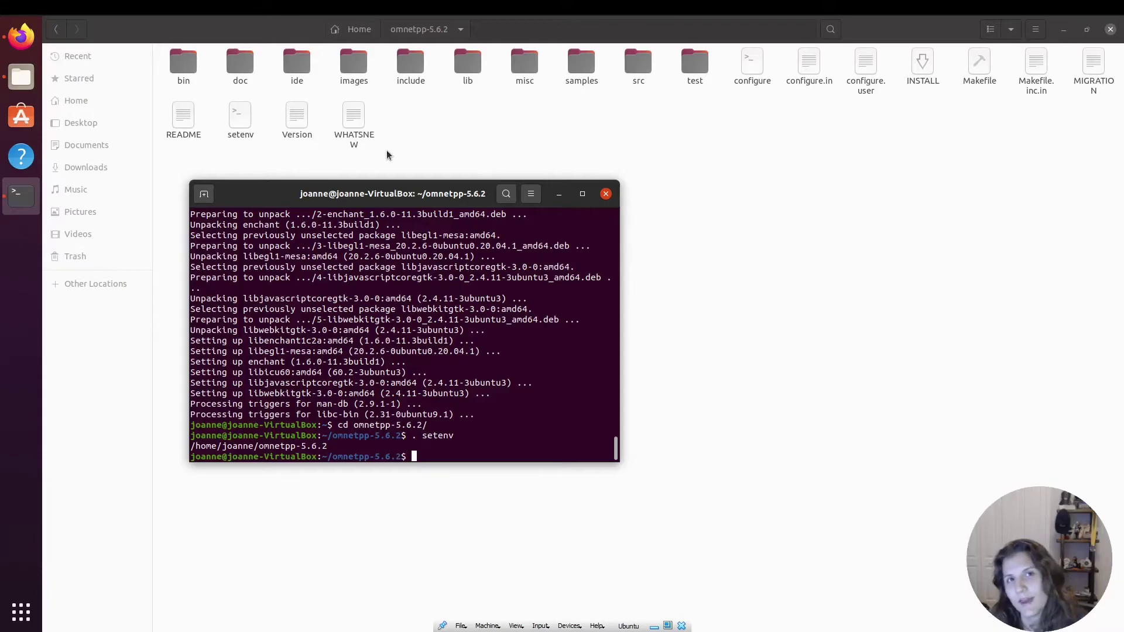
Step: Open ~/.bashrc from the terminal in the gedit text editor
text(gedit !/.bashrc)
key(Return)
text(gedit ~/.b)
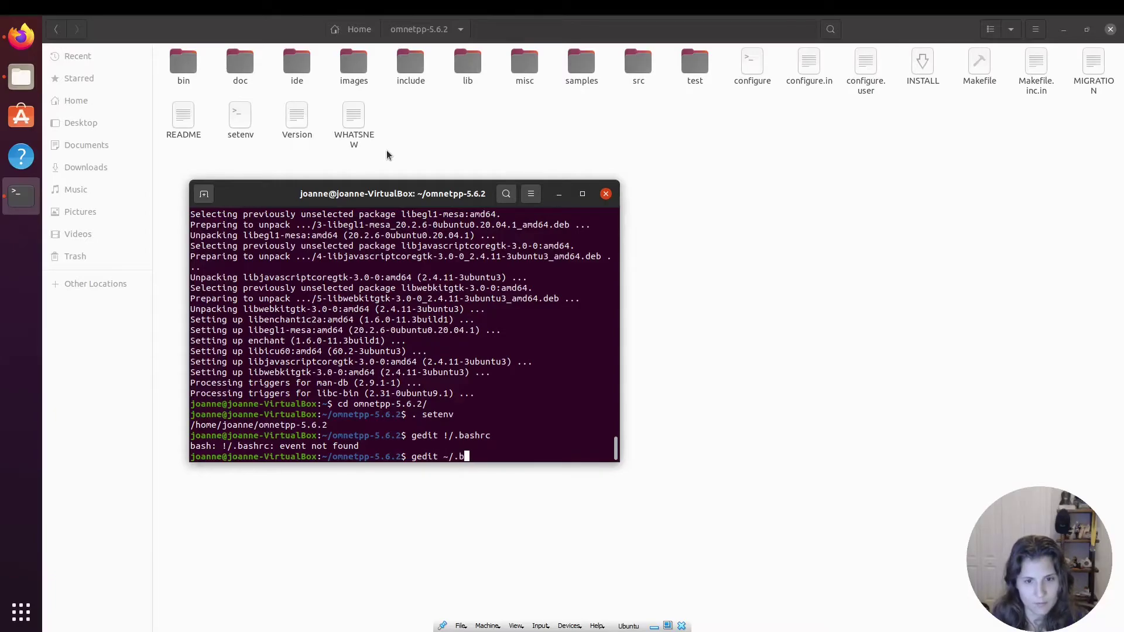
text(ashrc)
key(Return)
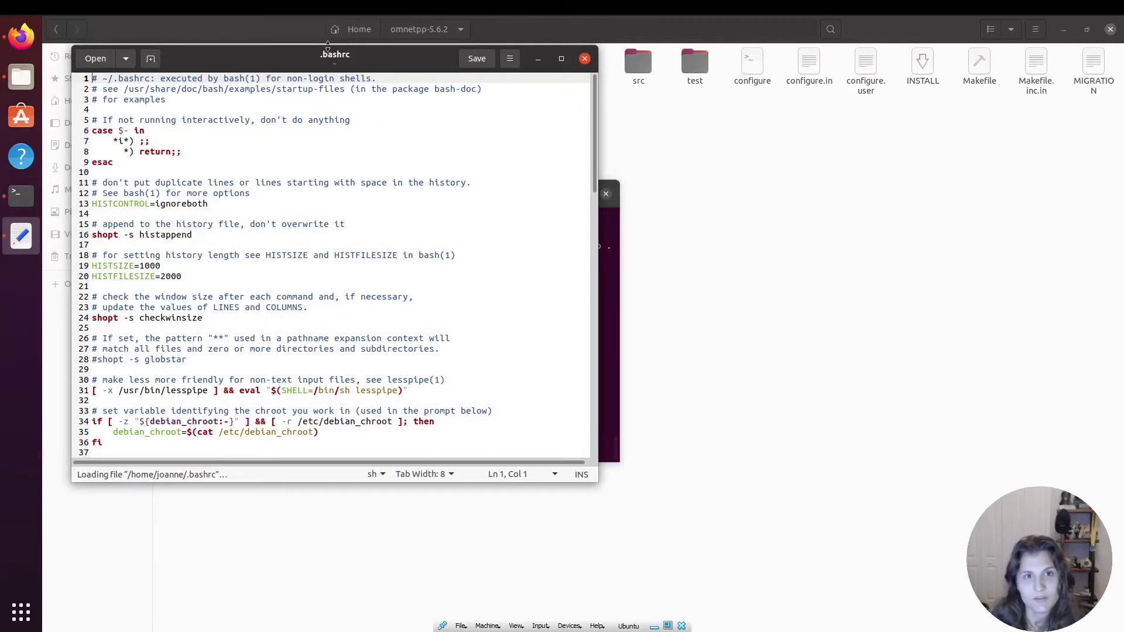
Step: Copy the export PATH line from the guide's Environment Variables section and paste it at the end of .bashrc, after a blank line
scroll(281, 416, down, 2)
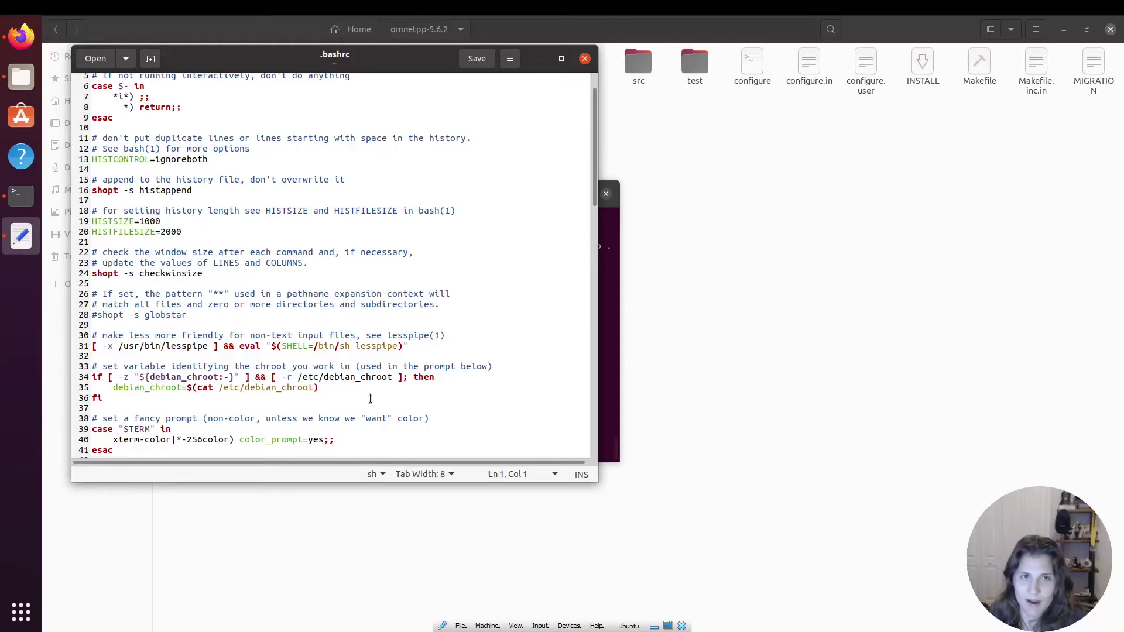
key(alt+Tab)
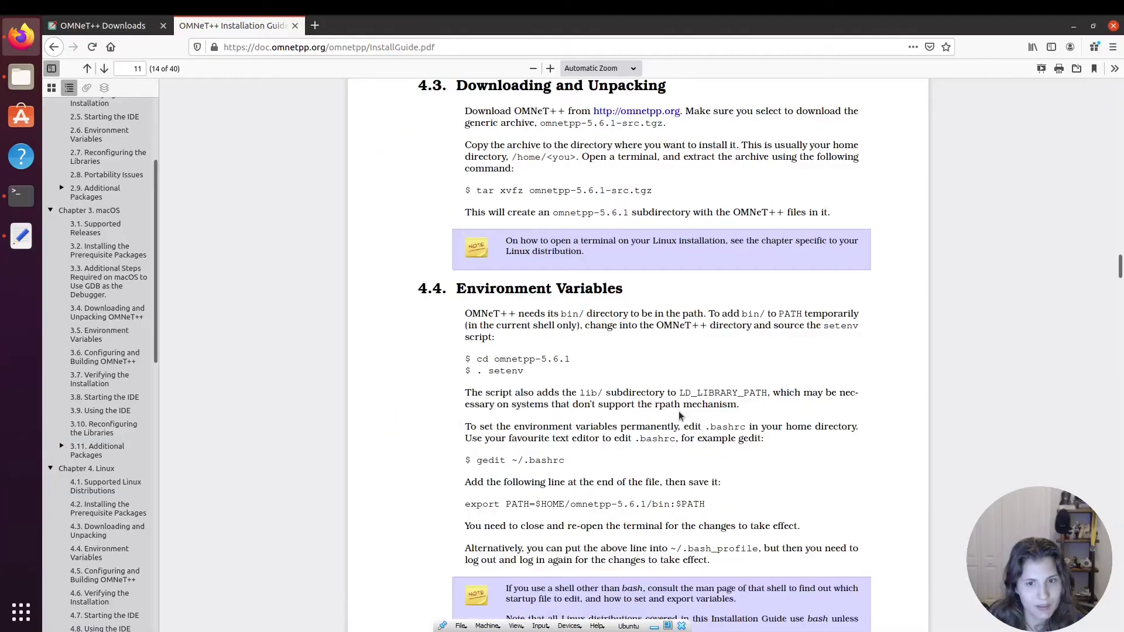
scroll(451, 477, down, 1)
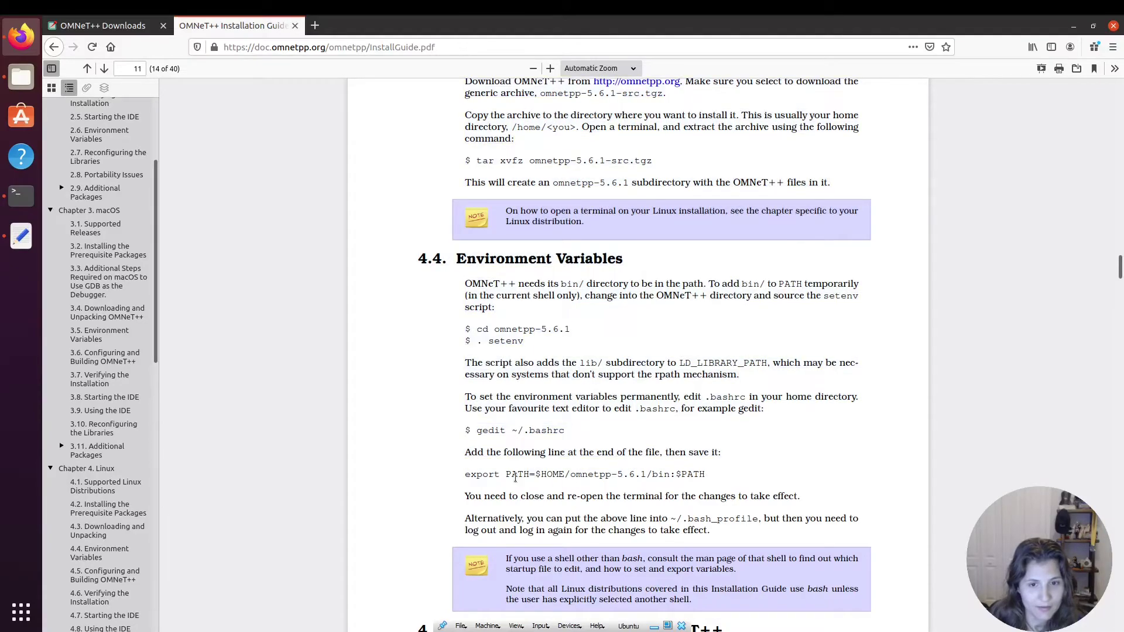
triple_click(706, 478)
key(ctrl+c)
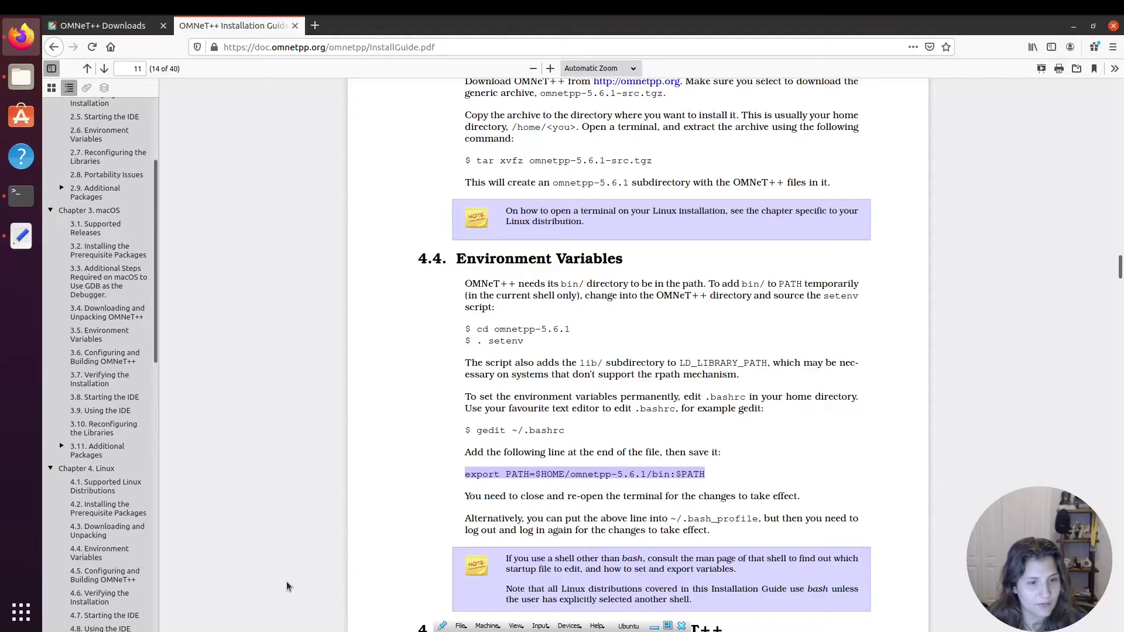
click(1071, 24)
scroll(179, 447, down, 15)
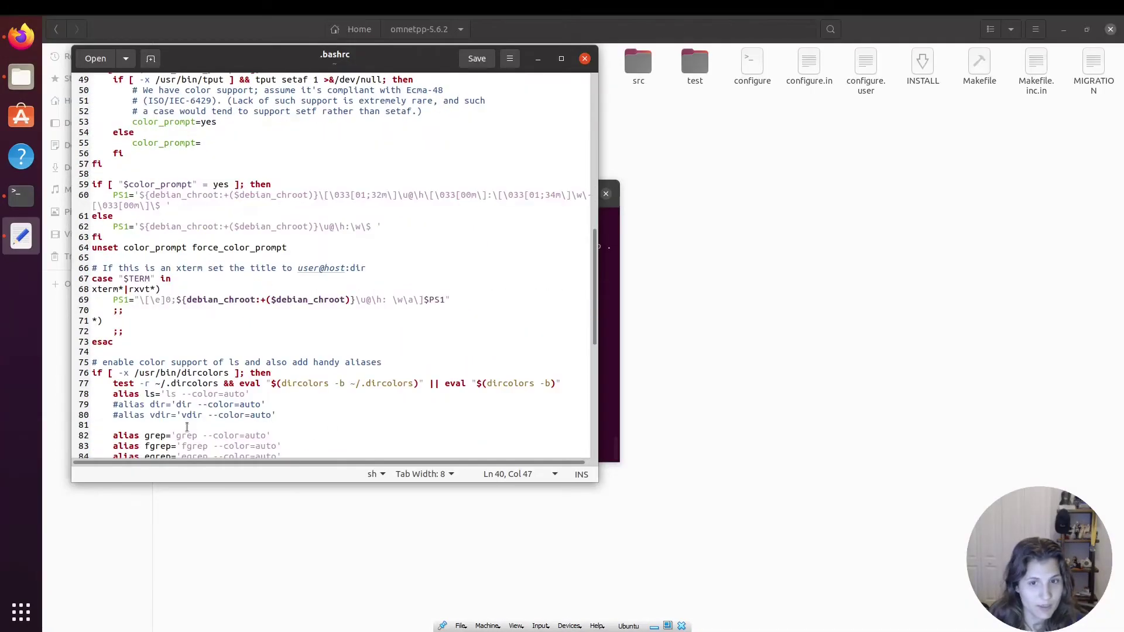
click(186, 454)
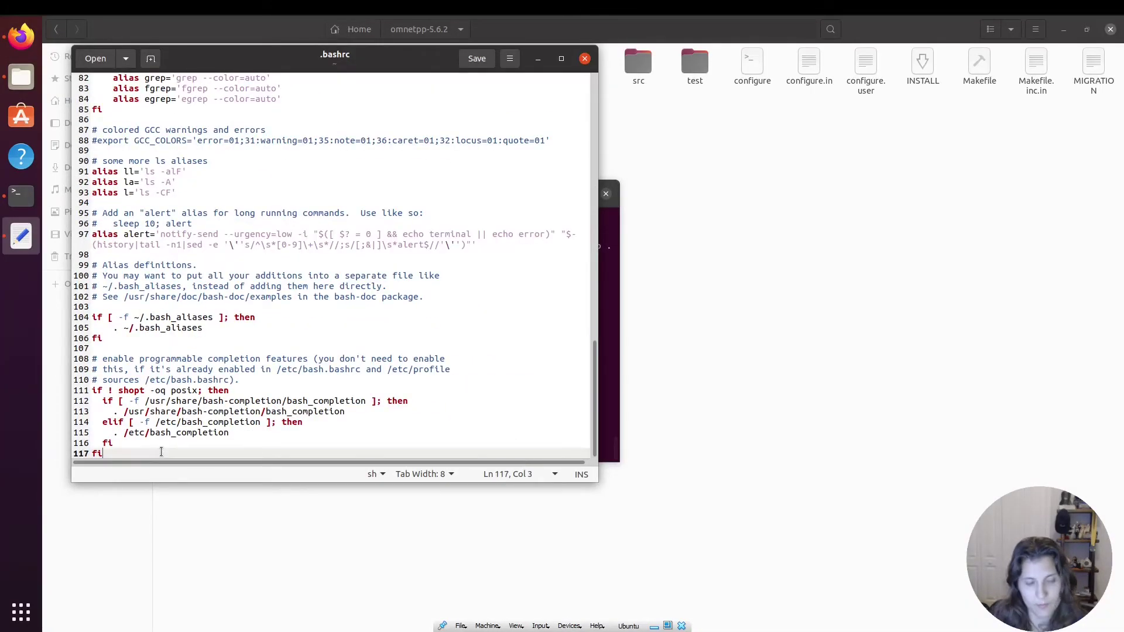
key(Return)
key(Return)
key(ctrl+v)
Step: Change the version in the pasted export PATH line to omnetpp-5.6.2, then save and close .bashrc
click(256, 453)
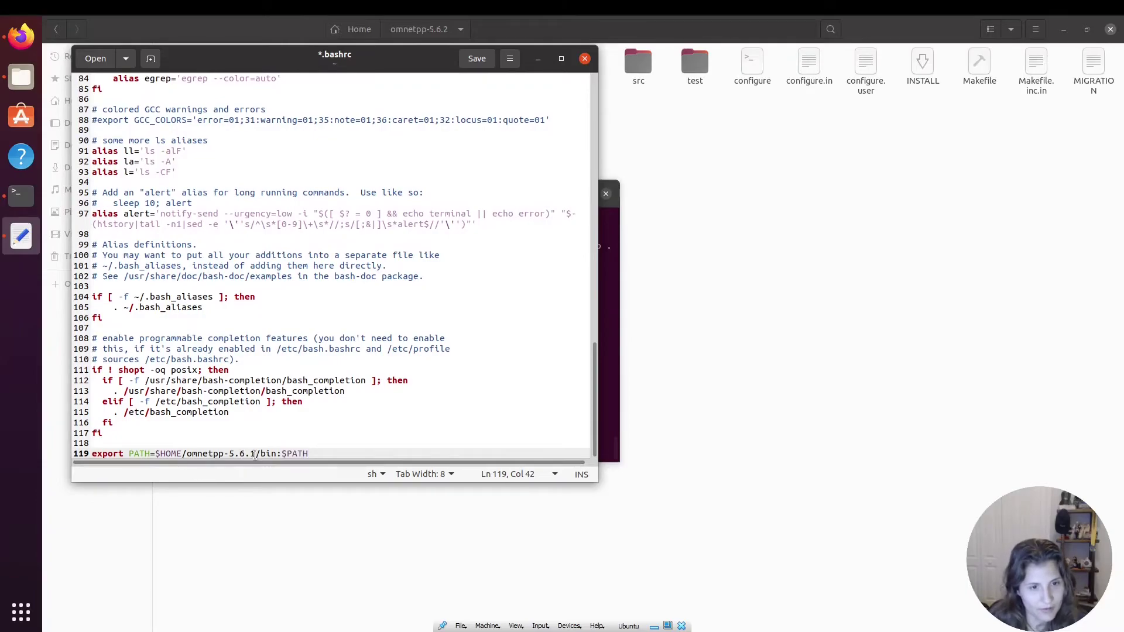
key(BackSpace)
text(2)
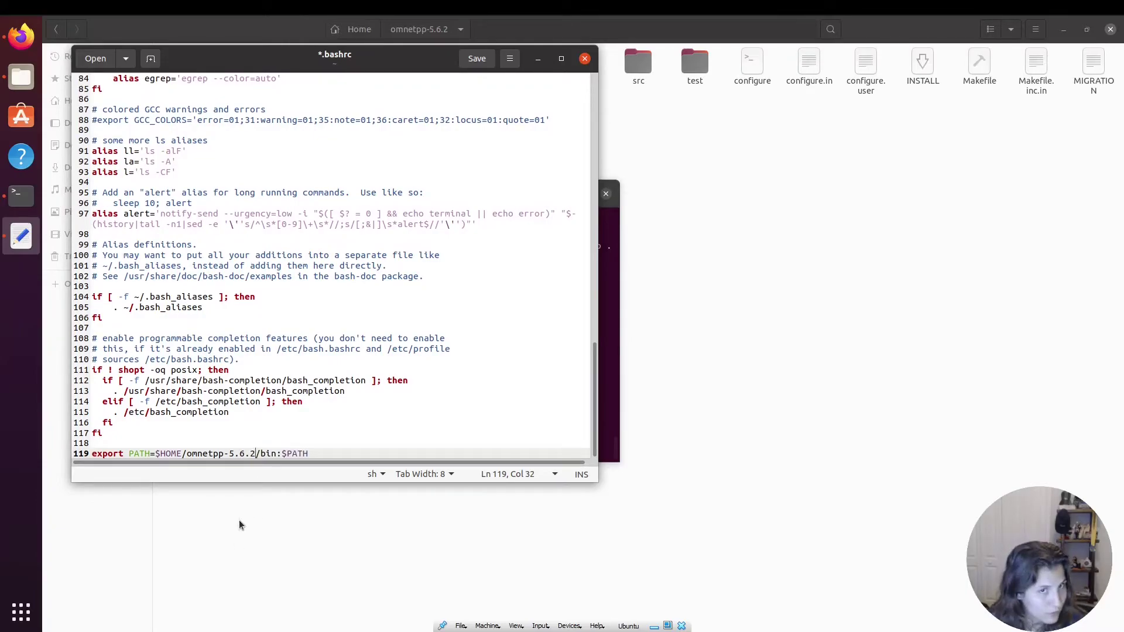
key(ctrl+s)
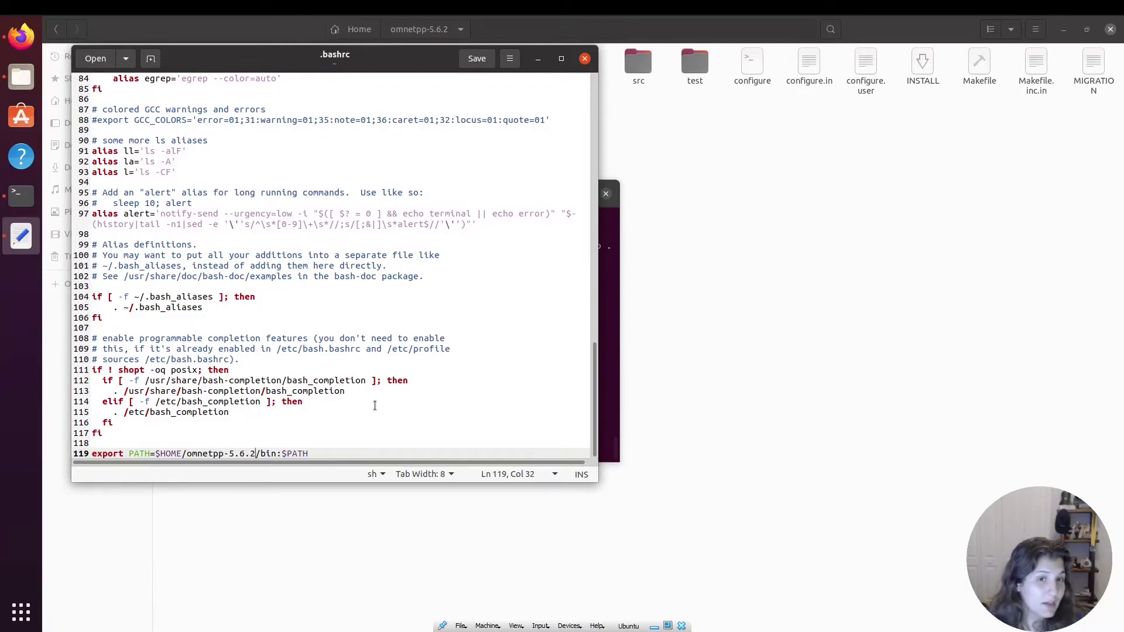
click(585, 59)
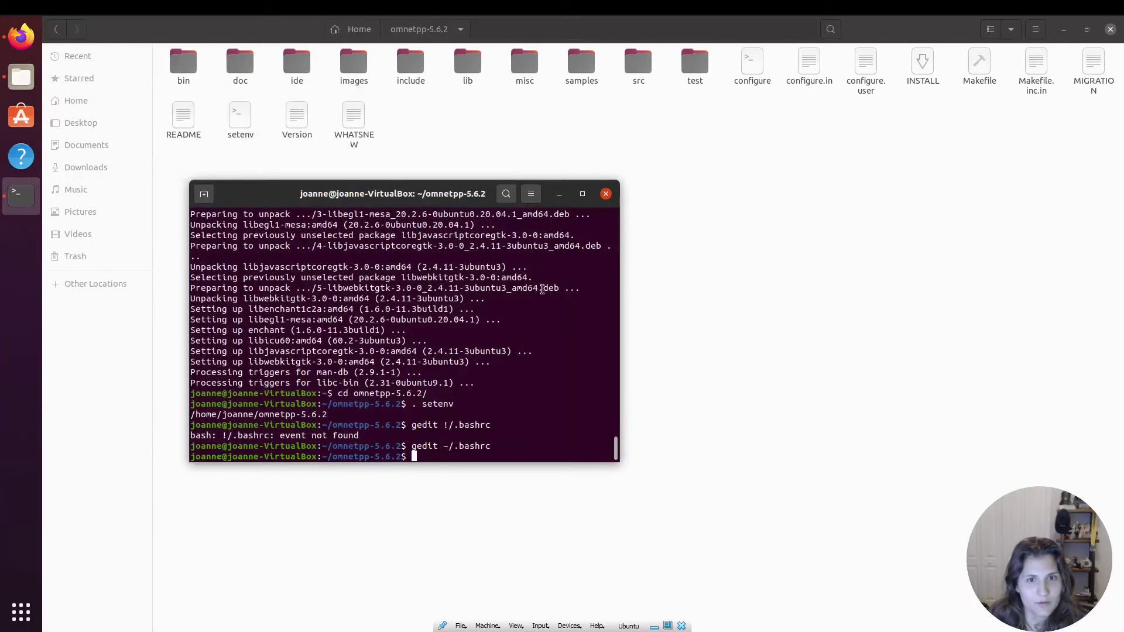
Step: Close the old terminal, open a new one in the omnetpp-5.6.2 folder and run ./configure
click(606, 194)
right_click(376, 235)
click(434, 304)
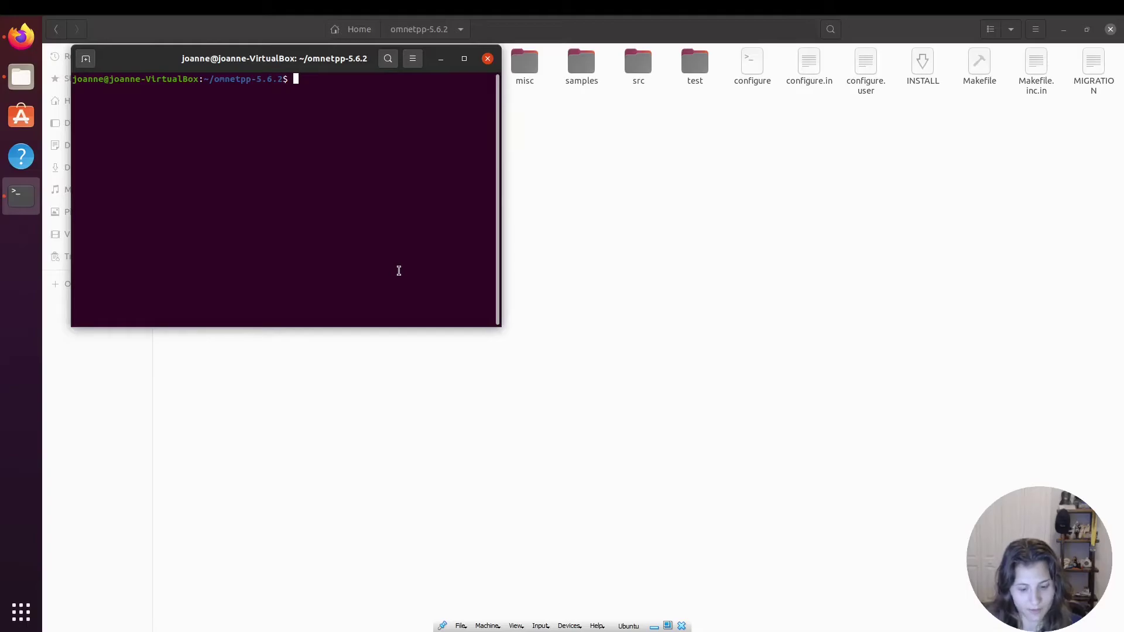
text(./configure)
key(Return)
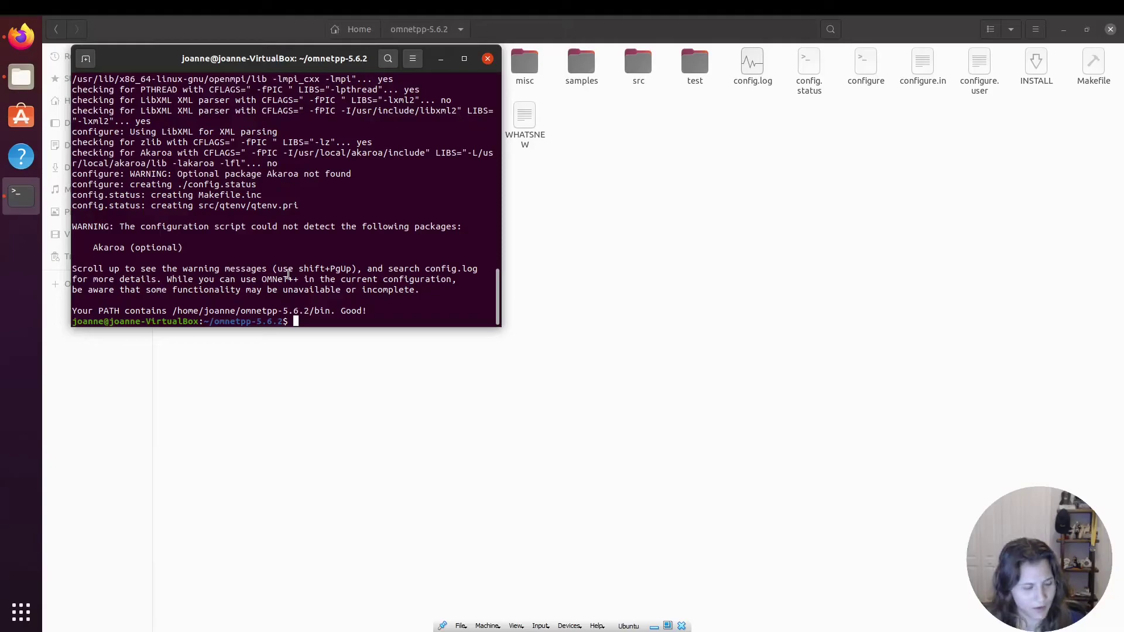
Step: Build OMNeT++ by running make in the omnetpp-5.6.2 folder
text(make)
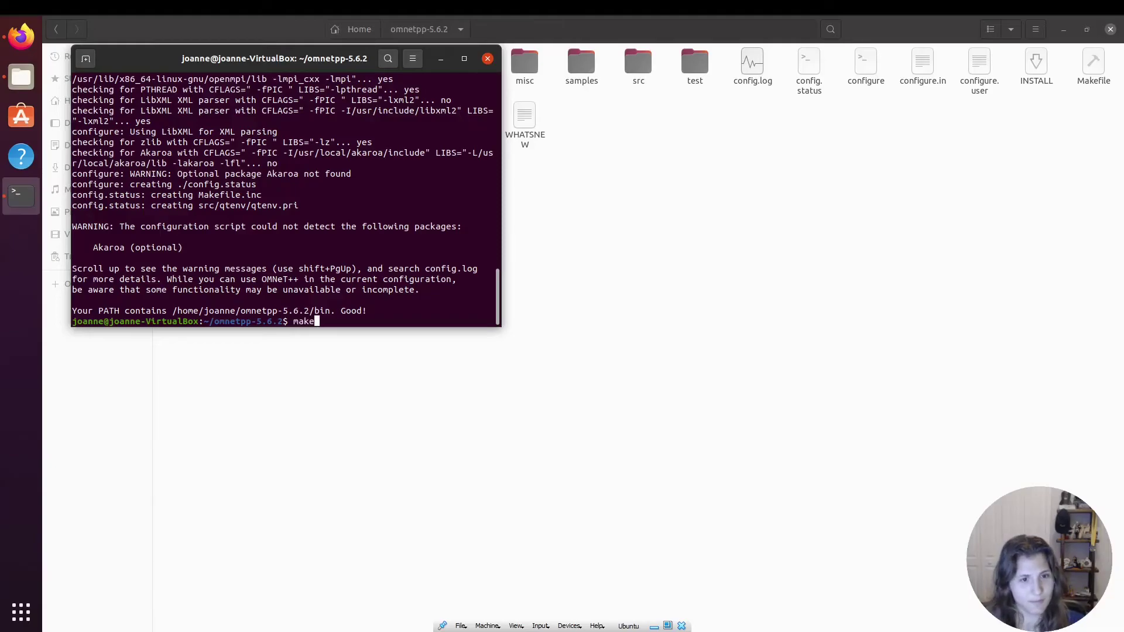
key(Return)
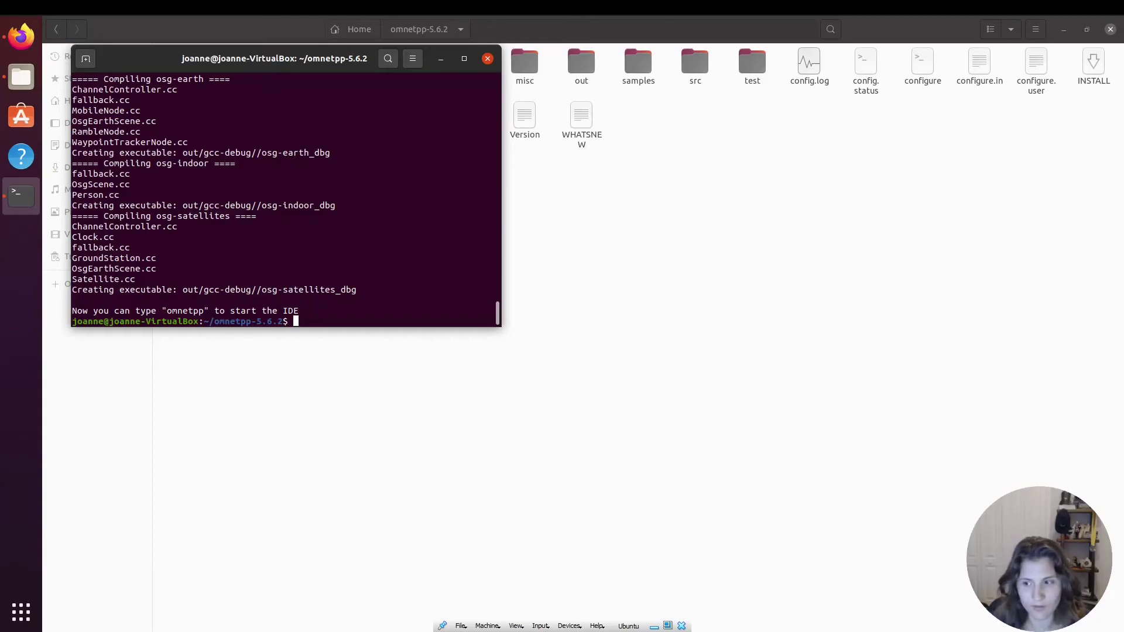
Step: Change to the samples/dyna directory and run the ./dyna sample simulation
text(cd samples)
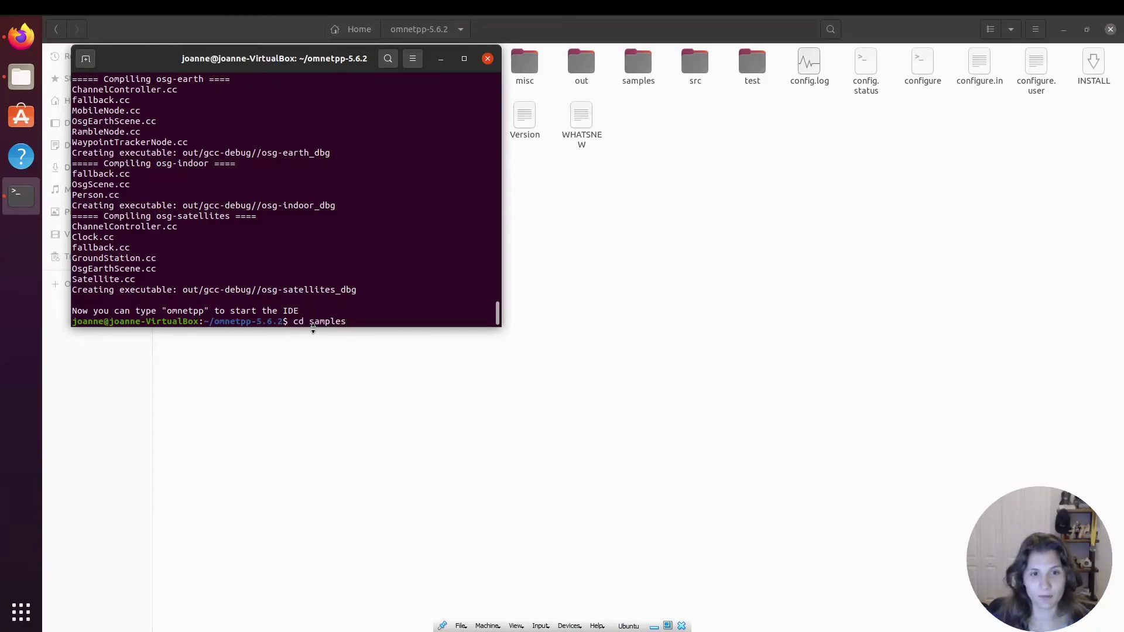
text(/dyna)
key(Return)
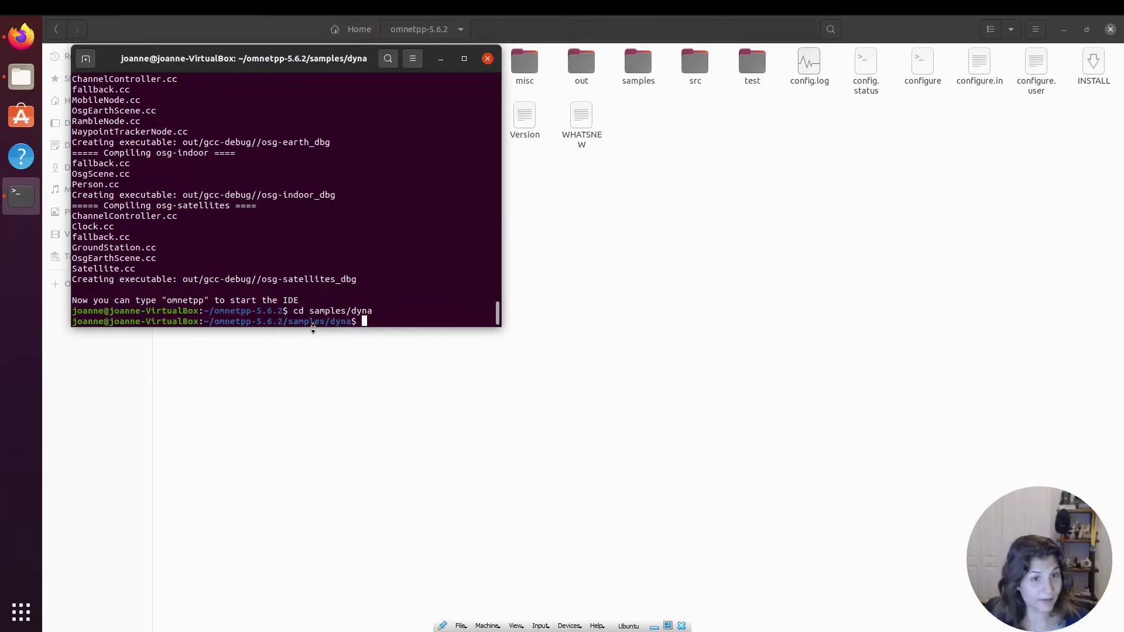
text(./)
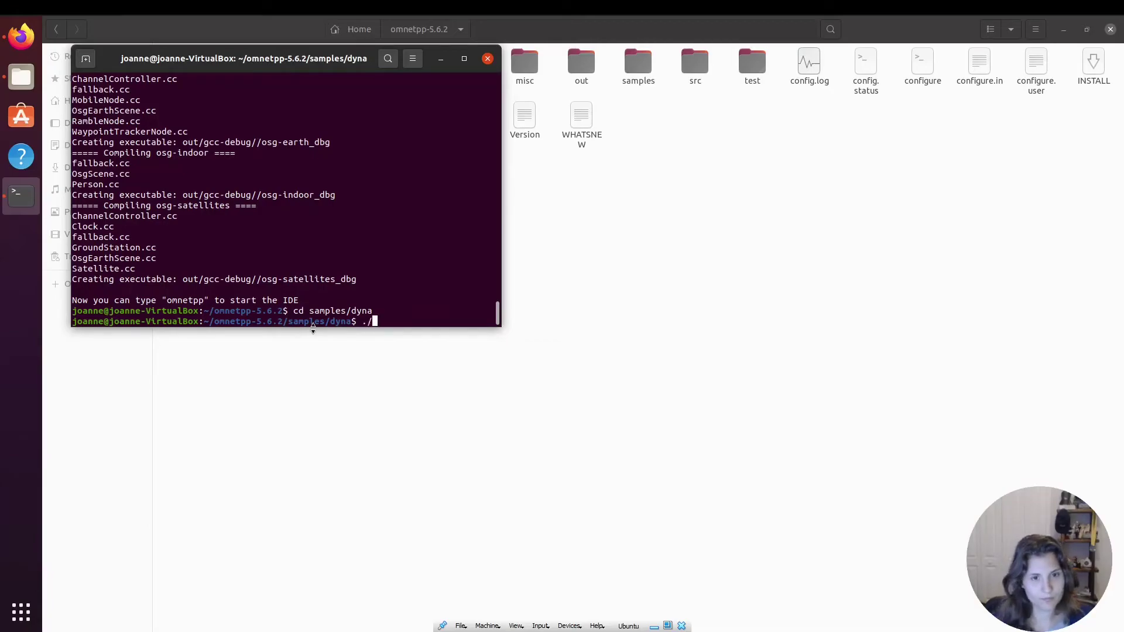
text(dyna)
key(Return)
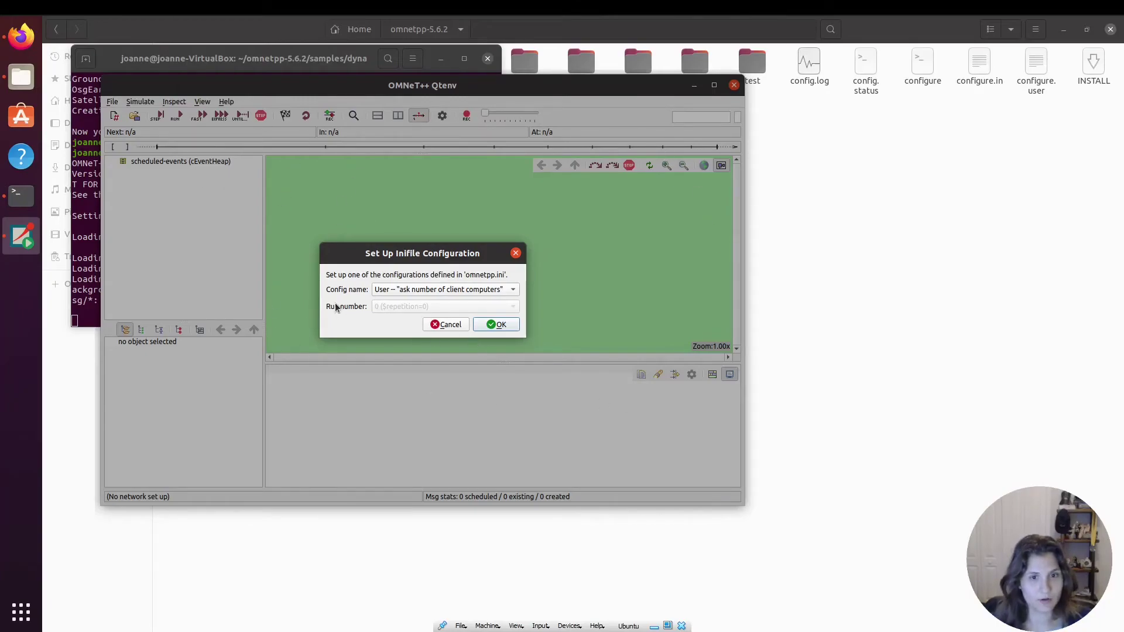
Step: Set up the simulation with the Small configuration of 8 client computers
click(387, 291)
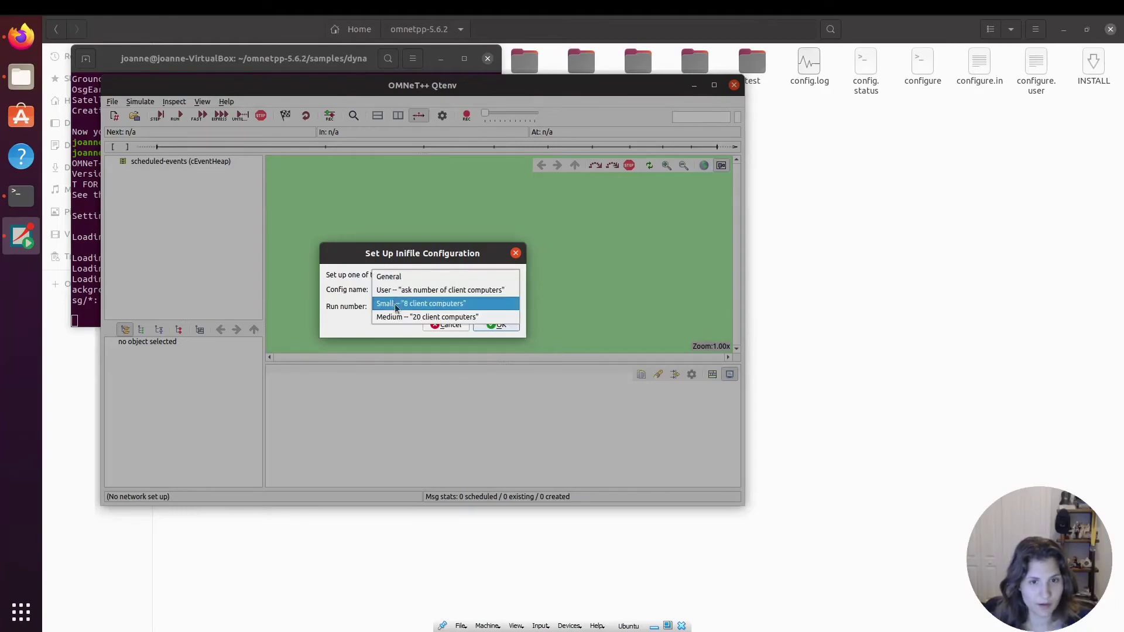
click(383, 304)
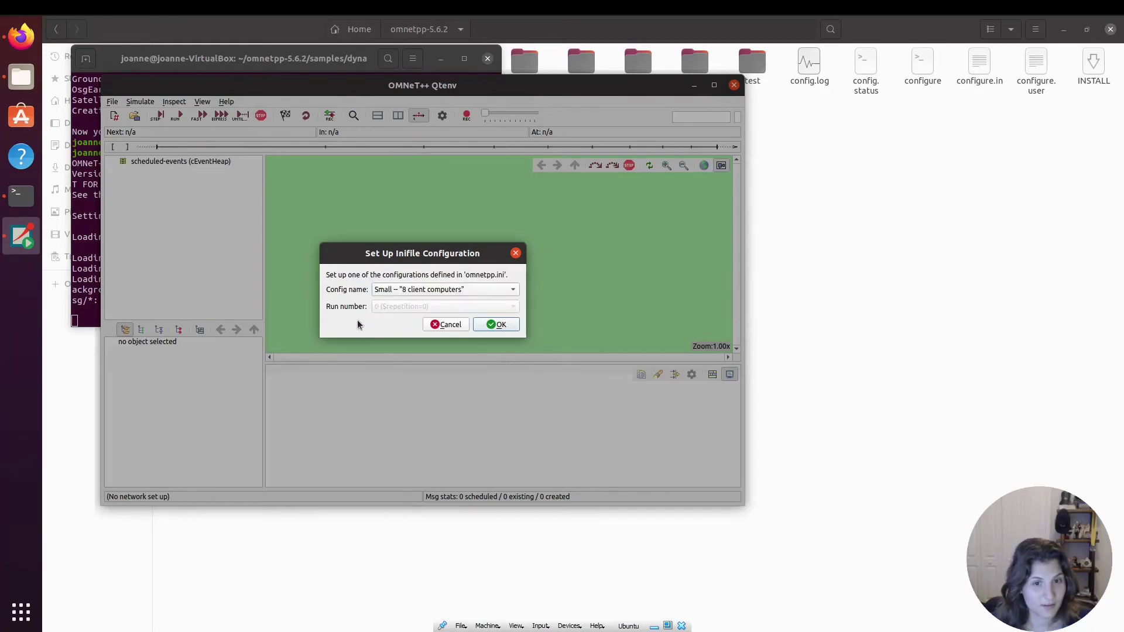
click(504, 326)
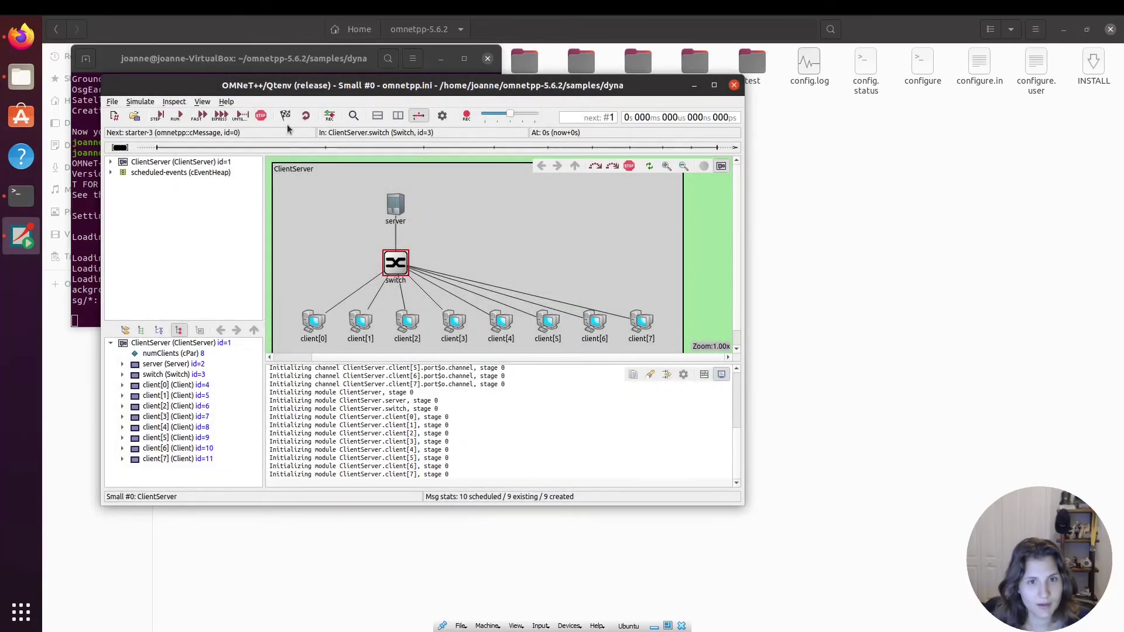
Step: Run the ClientServer simulation with full animation and in fast mode, then stop it
click(178, 117)
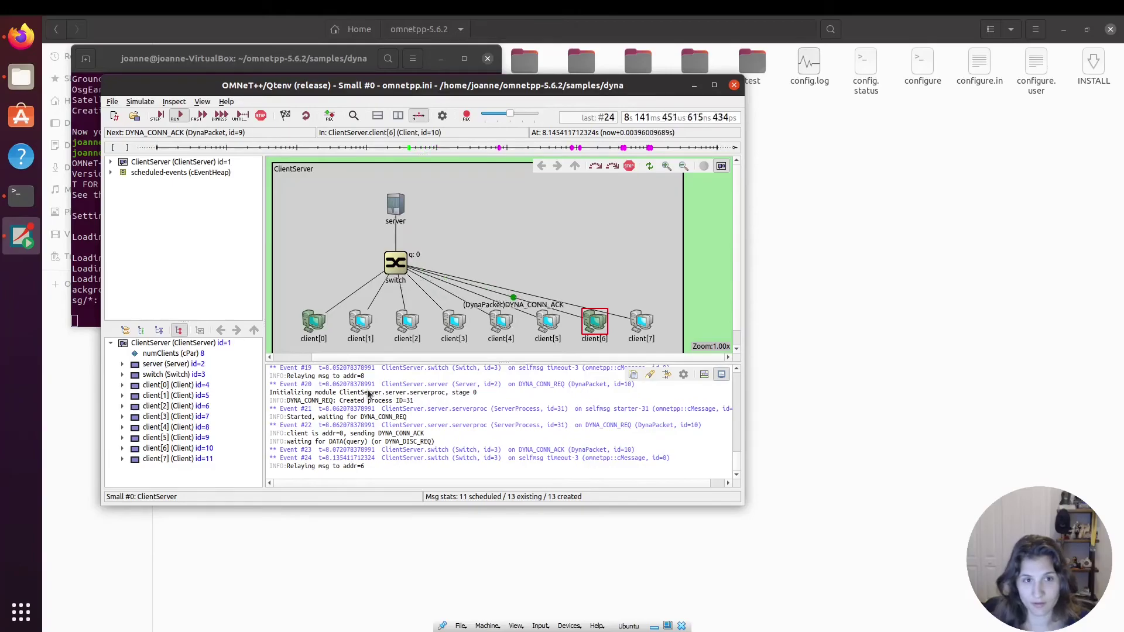
key(F6)
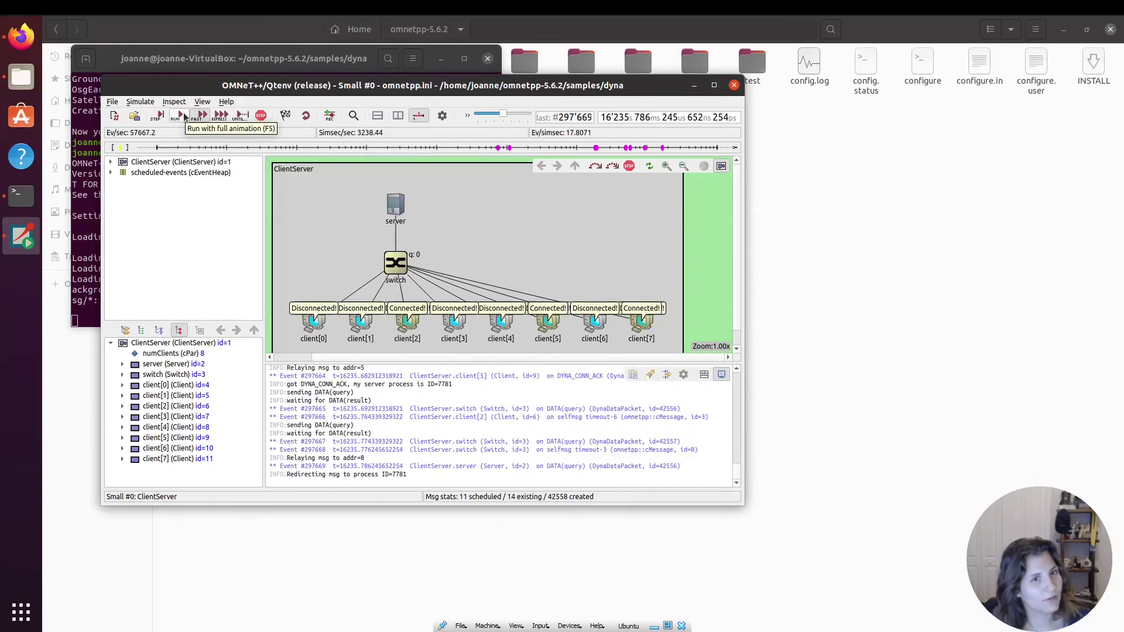
click(180, 115)
click(262, 117)
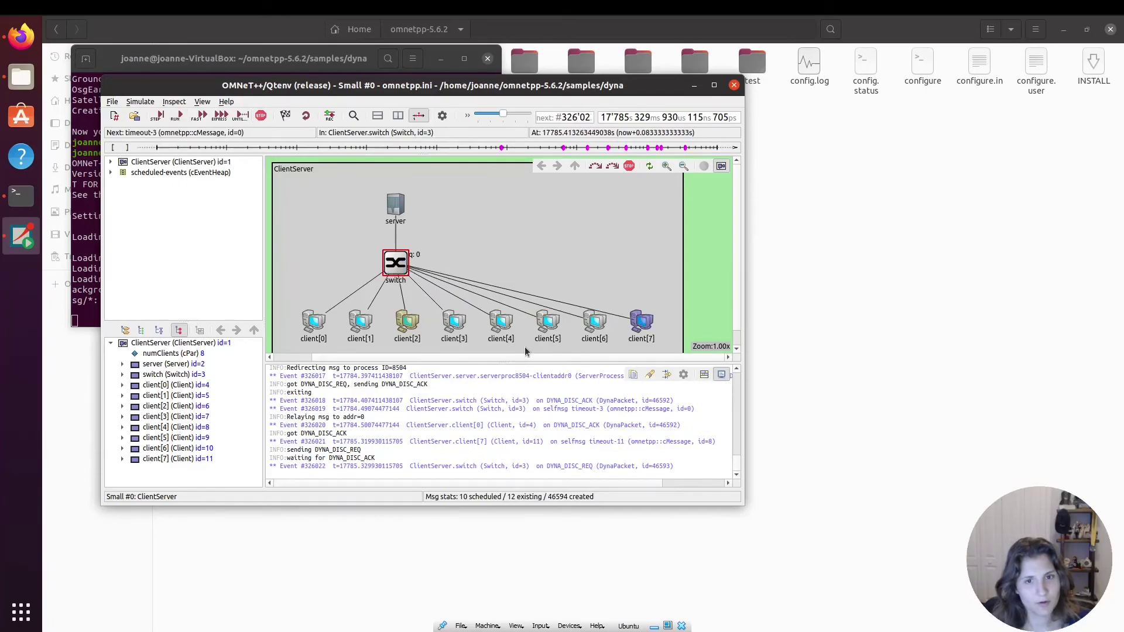
Step: Close the simulation window, choosing to conclude the simulation by invoking finish() before exiting
click(733, 85)
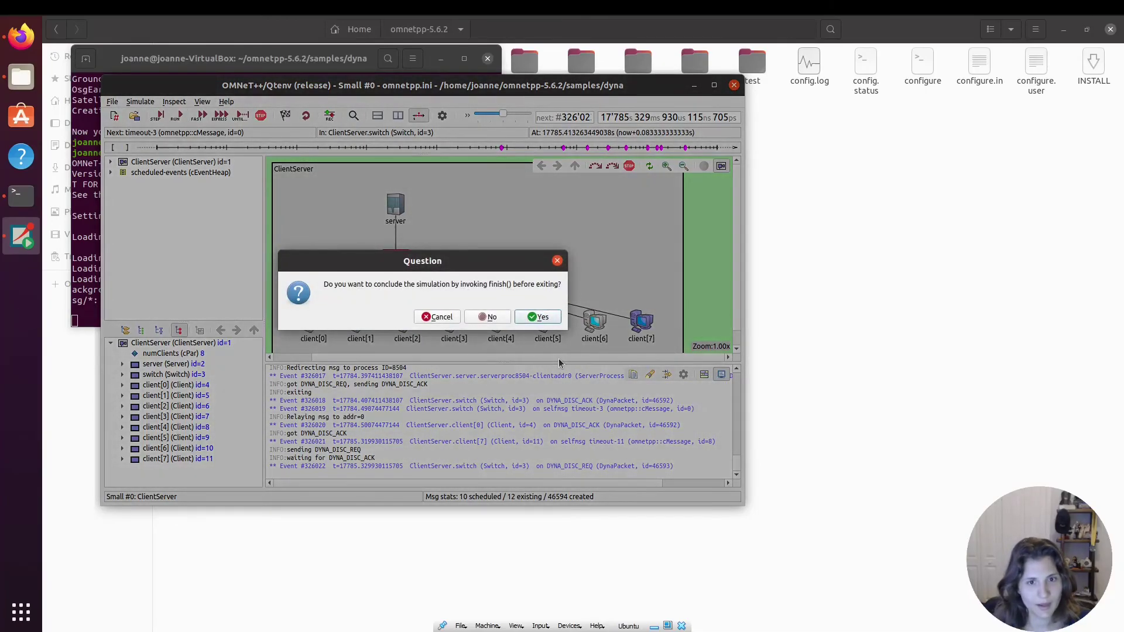
click(543, 320)
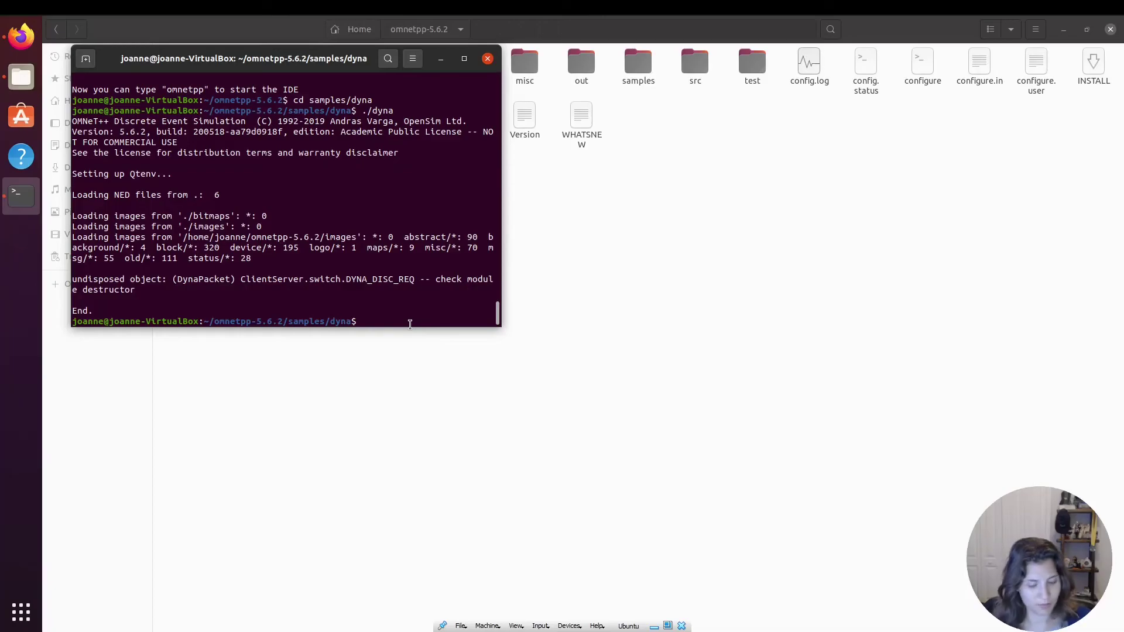
Step: Start the OMNeT++ IDE from the terminal with the omnetpp command
text(omnetp)
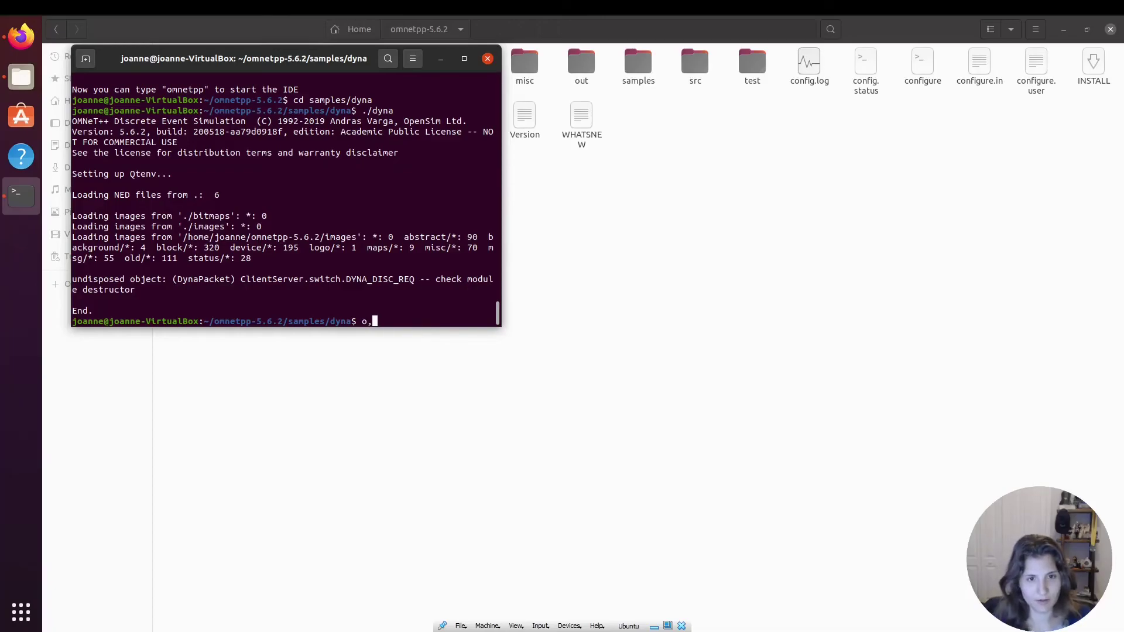
text(p)
key(Return)
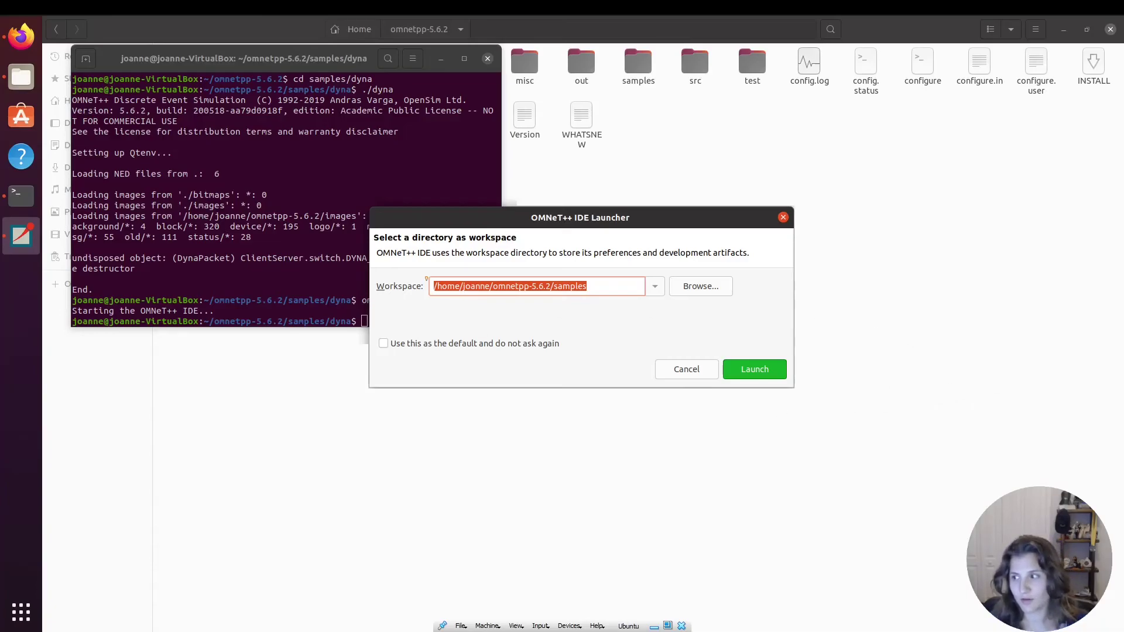
Step: Change the last folder of the IDE's workspace path to workspace, within omnetpp-5.6.2, and launch the IDE
click(553, 288)
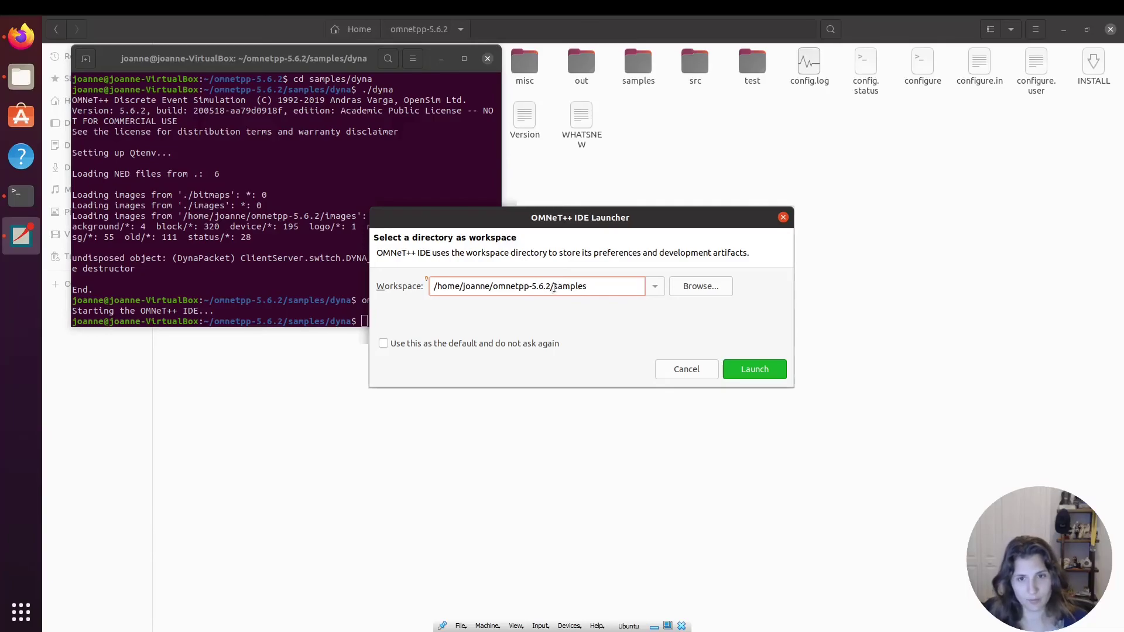
double_click(595, 285)
click(592, 287)
drag(555, 287, 602, 287)
text(workspace)
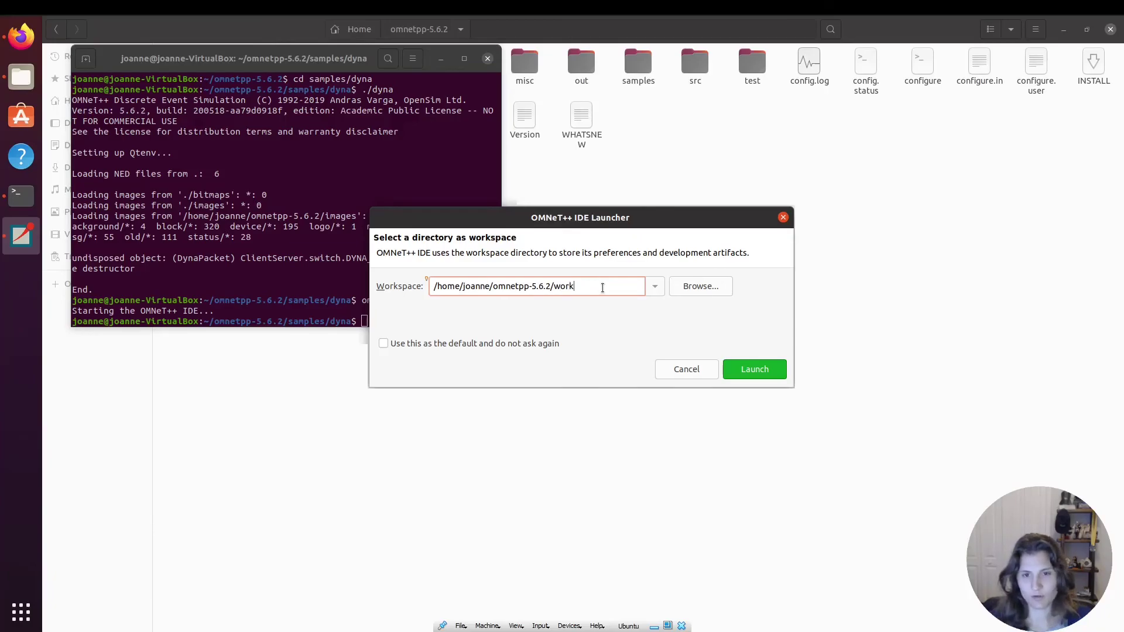
click(754, 369)
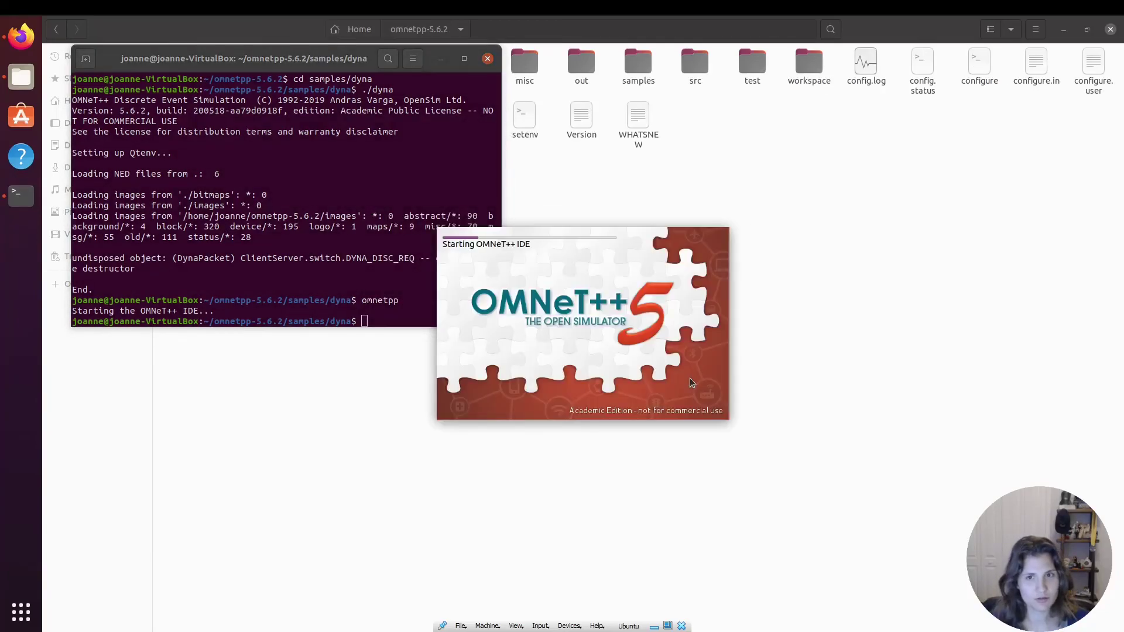